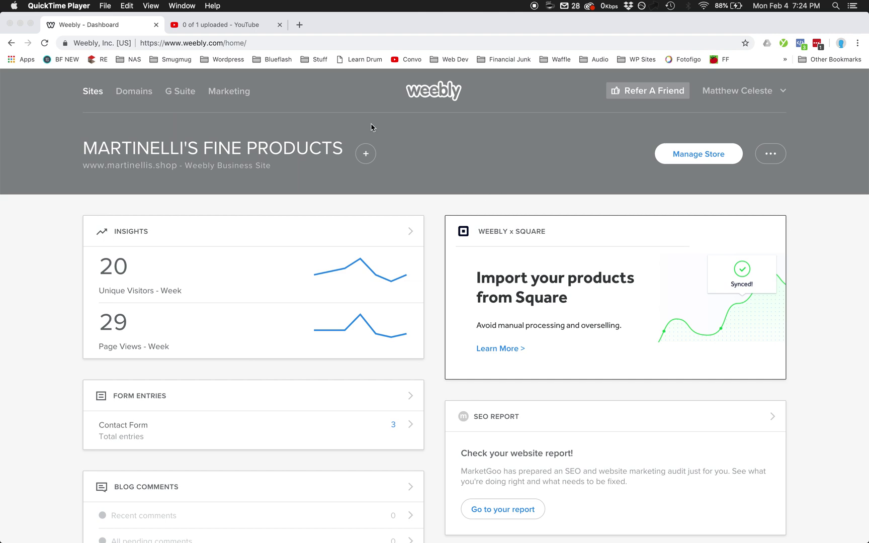
- Open the Marketing overview for the Martinelli's Fine Products site
{"action": "left_click", "coordinate": [228, 95]}
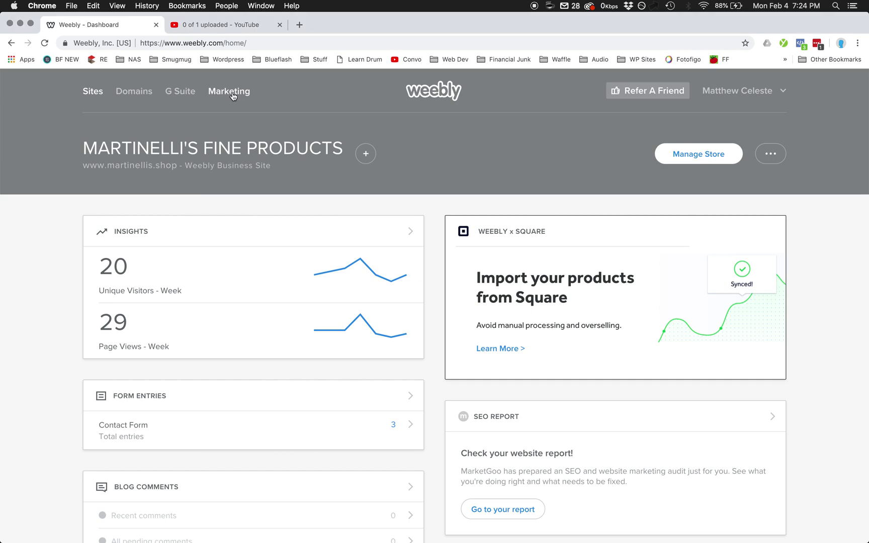
{"action": "left_click", "coordinate": [232, 95]}
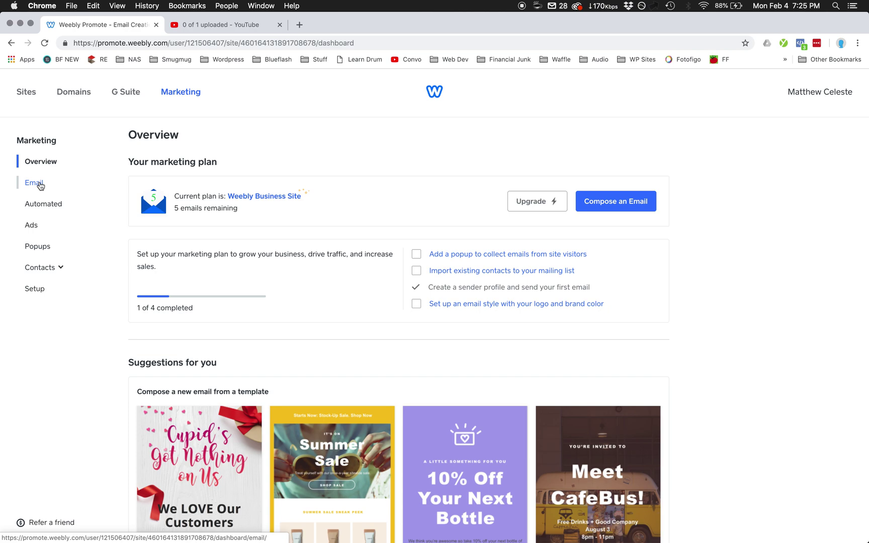
- Go to the Email page, look over the suggested templates, and start composing a new email
{"action": "left_click", "coordinate": [40, 186]}
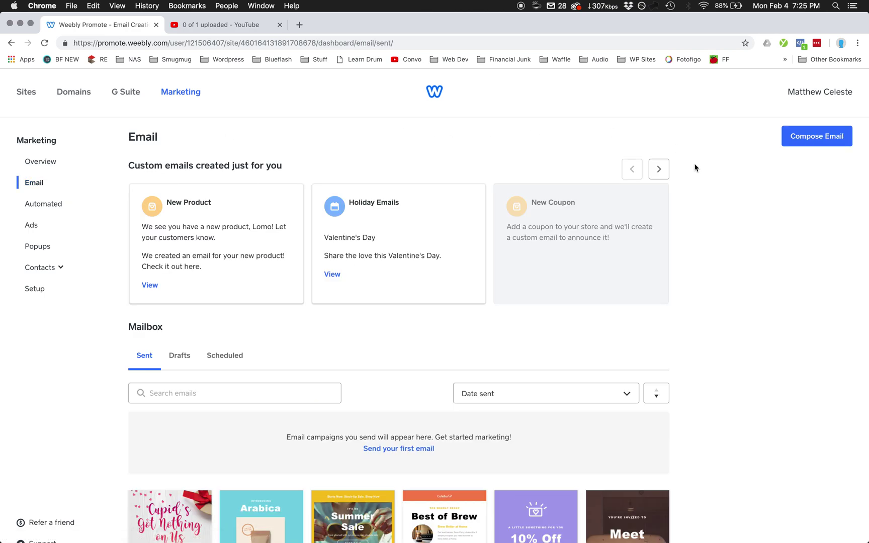
{"action": "scroll", "coordinate": [706, 277], "scroll_direction": "down", "scroll_amount": 5}
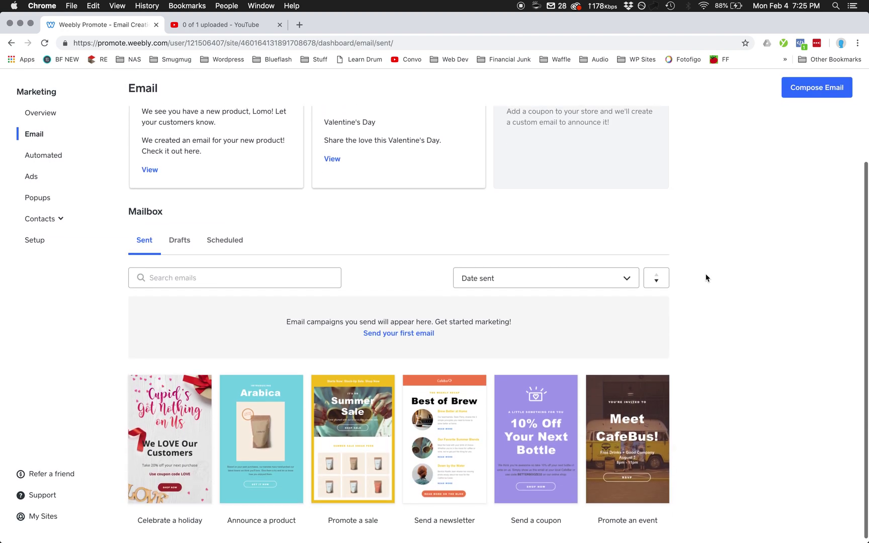
{"action": "scroll", "coordinate": [706, 277], "scroll_direction": "up", "scroll_amount": 5}
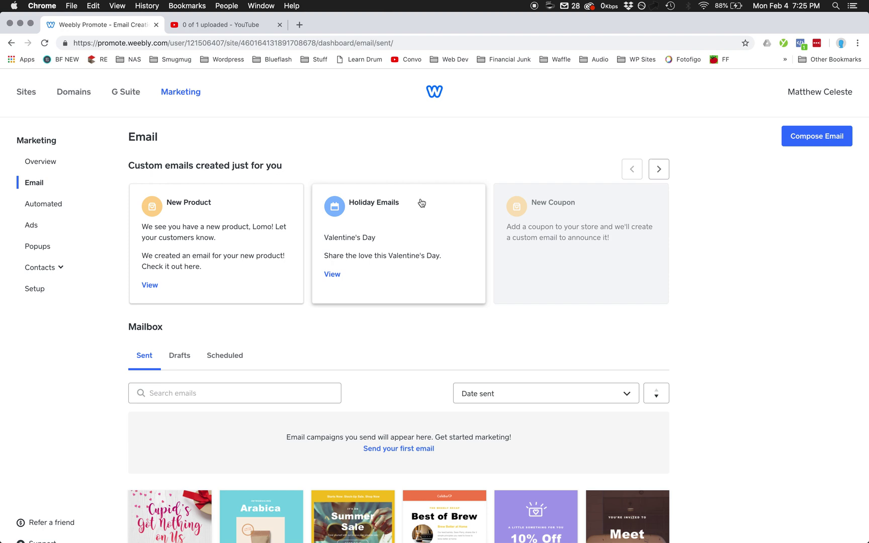
{"action": "left_click", "coordinate": [804, 142]}
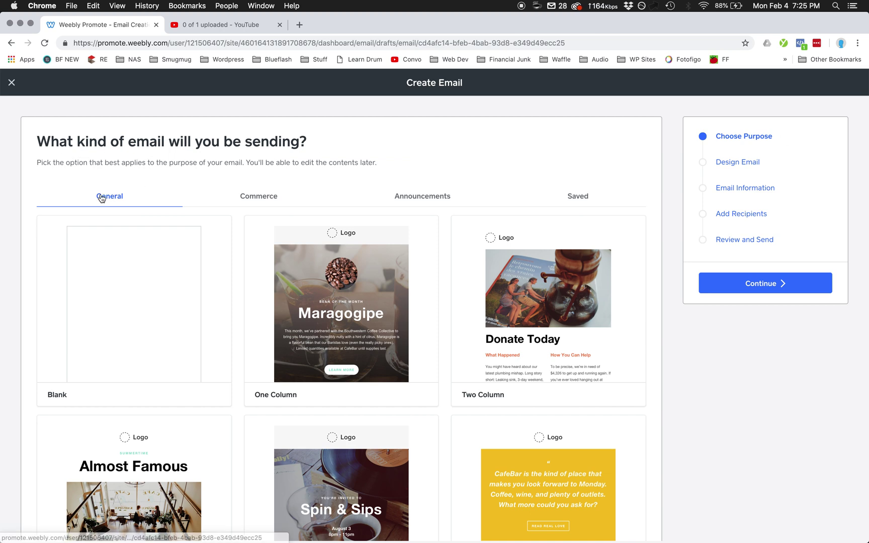
- Browse the Commerce, Announcements, Saved and General template tabs
{"action": "left_click", "coordinate": [255, 197]}
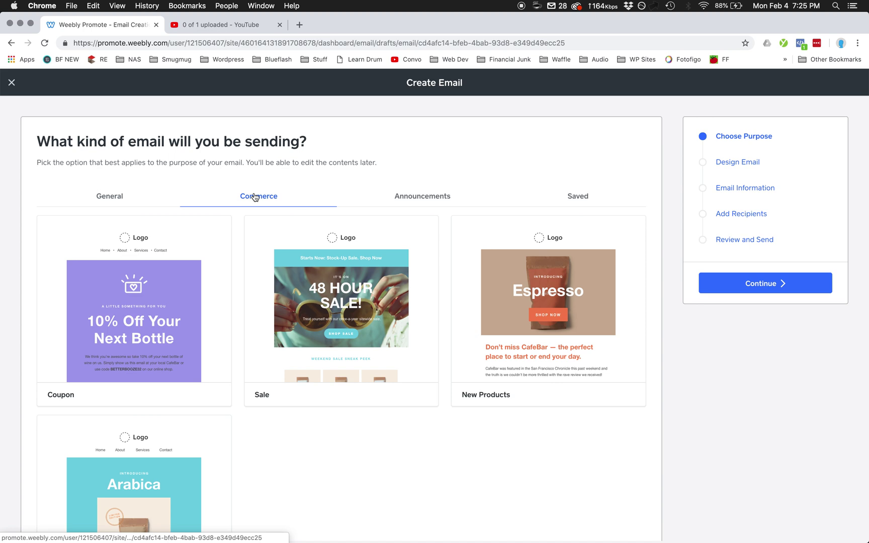
{"action": "left_click", "coordinate": [396, 200]}
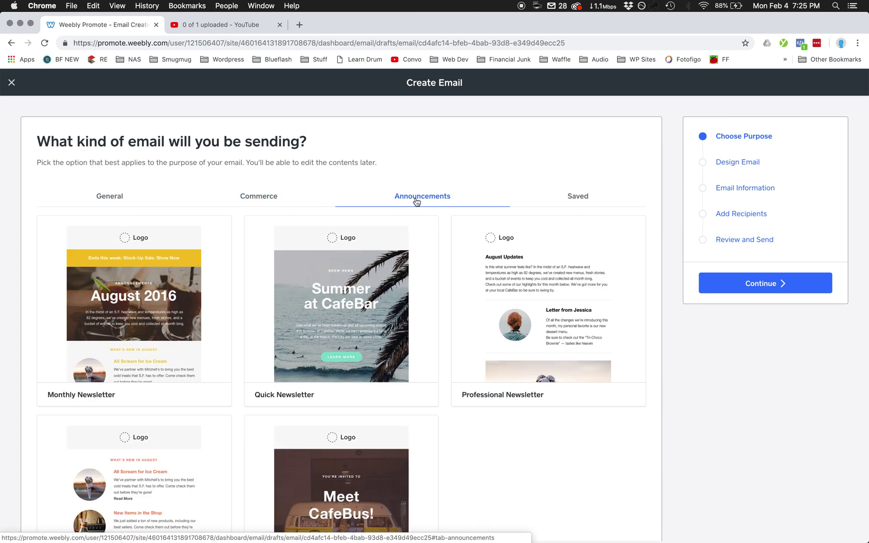
{"action": "left_click", "coordinate": [568, 202]}
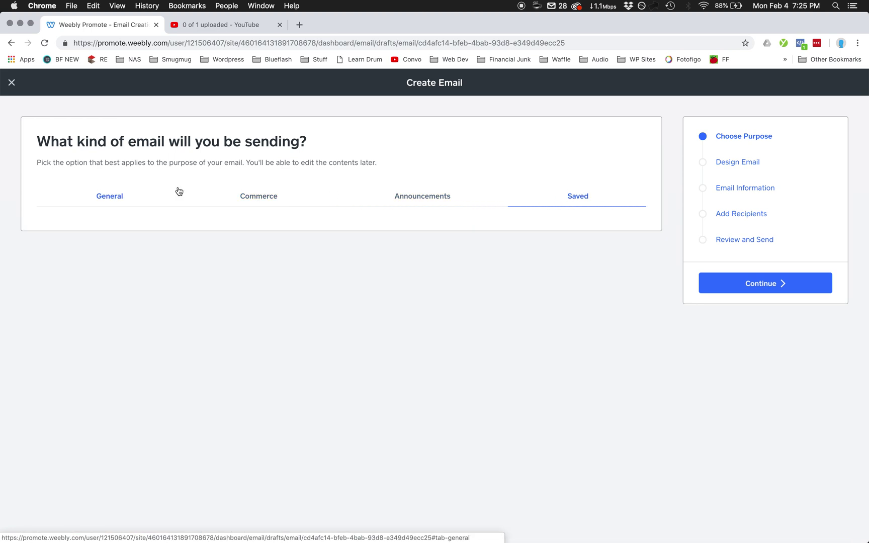
{"action": "left_click", "coordinate": [120, 196]}
{"action": "scroll", "coordinate": [248, 316], "scroll_direction": "down", "scroll_amount": 3}
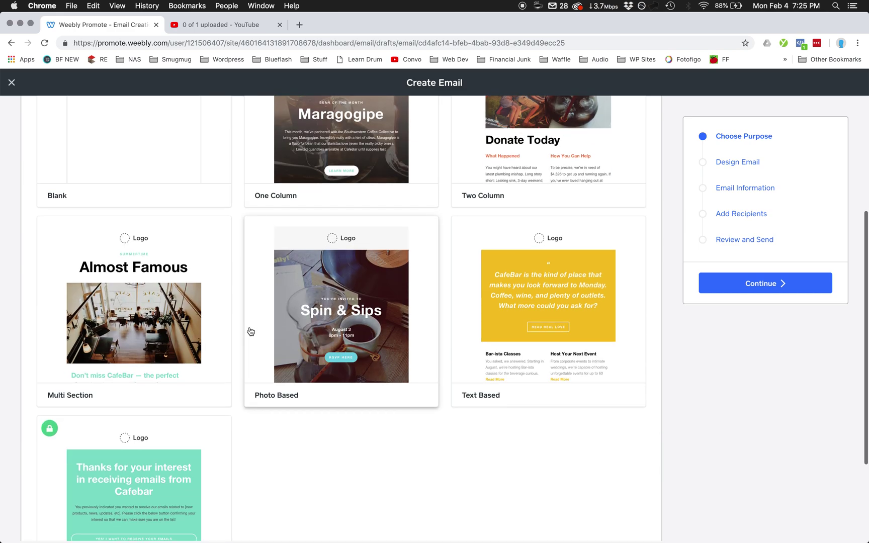
{"action": "scroll", "coordinate": [251, 331], "scroll_direction": "down", "scroll_amount": 1}
{"action": "scroll", "coordinate": [250, 331], "scroll_direction": "down", "scroll_amount": 2}
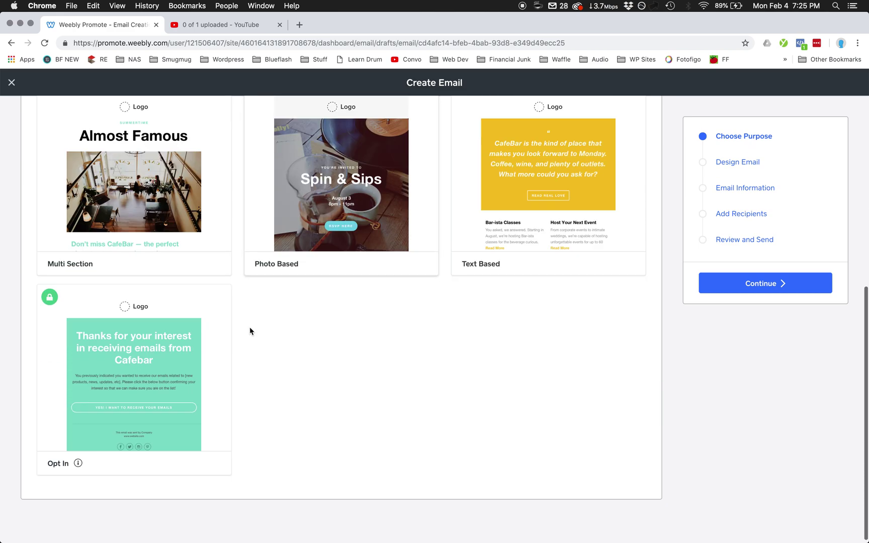
- Choose the Opt In template and proceed to designing the email
{"action": "left_click", "coordinate": [163, 377]}
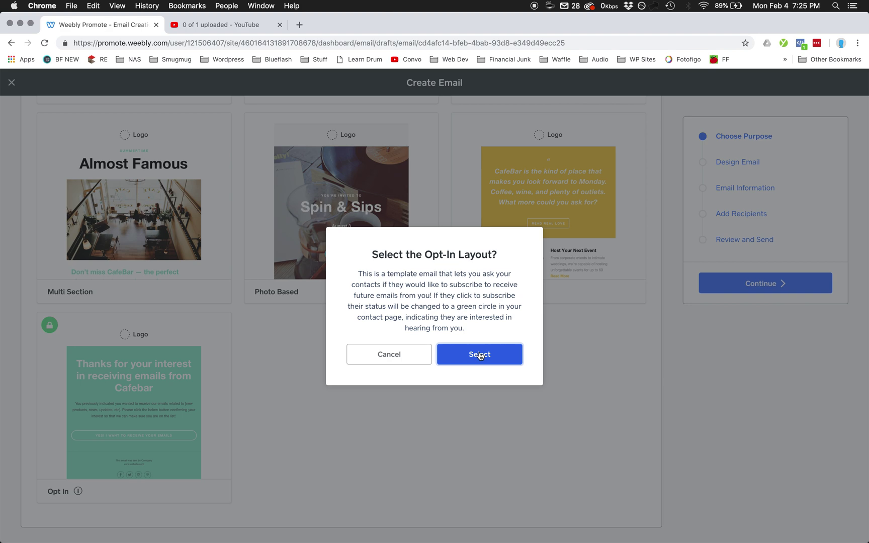
{"action": "left_click", "coordinate": [509, 355]}
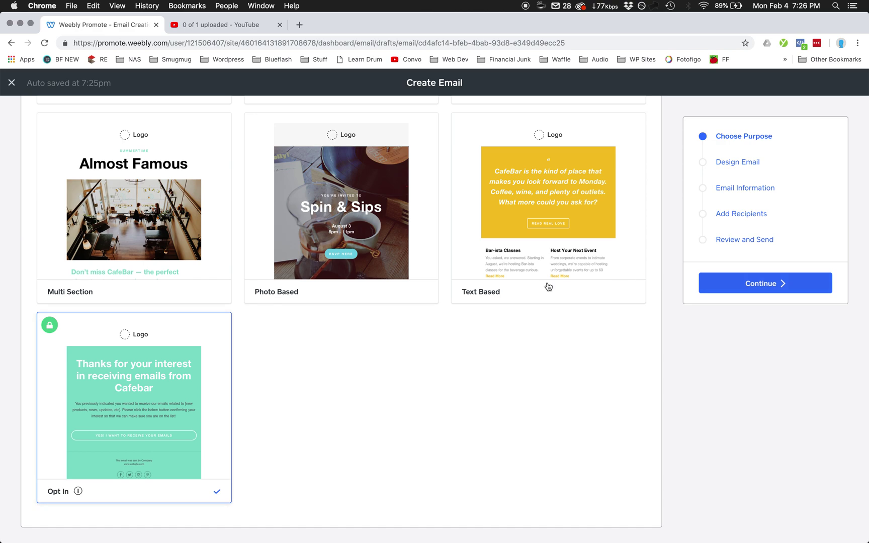
{"action": "left_click", "coordinate": [782, 285]}
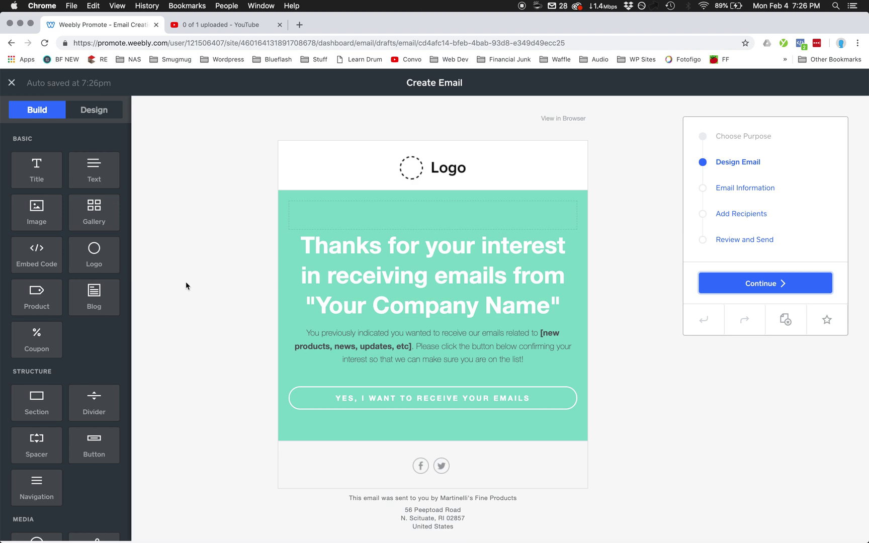
- Replace the Opt In headline with 'Welcome to Martinelli's Email List!'
{"action": "left_click", "coordinate": [415, 283]}
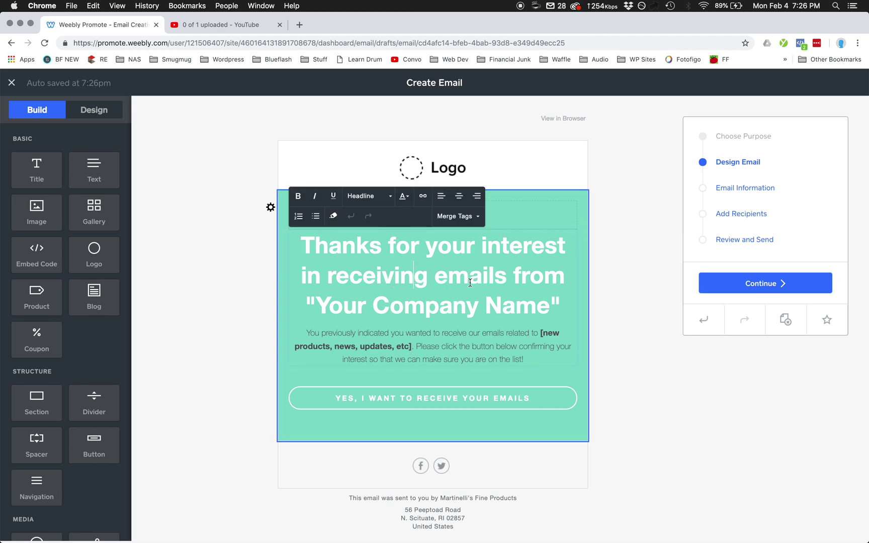
{"action": "key", "text": "Up"}
{"action": "key", "text": "alt+Left"}
{"action": "key", "text": "super+a"}
{"action": "type", "text": "Welcome to Martine'"}
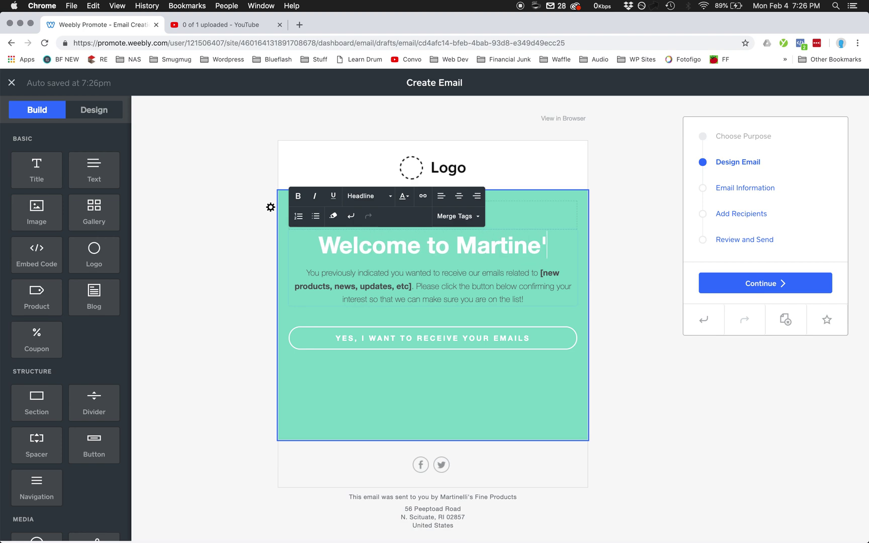
{"action": "key", "text": "BackSpace"}
{"action": "type", "text": "lli's Email List!"}
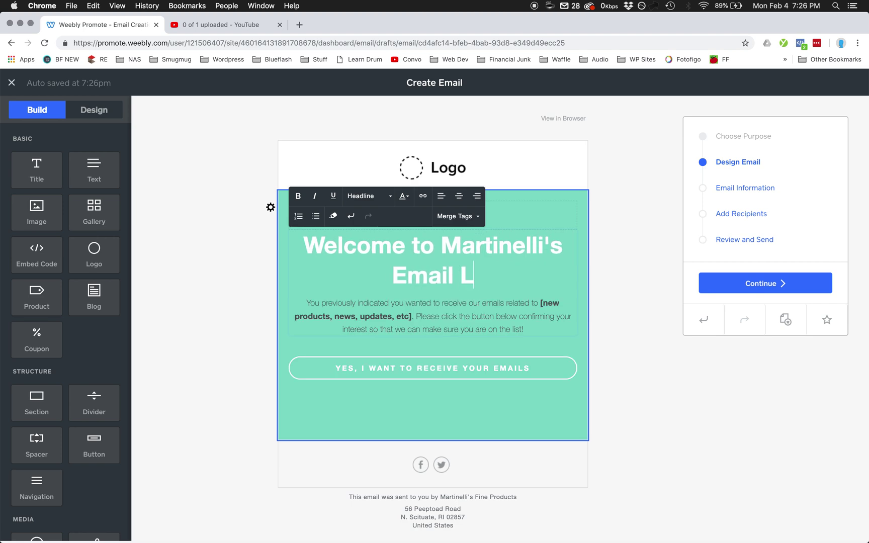
{"action": "left_click", "coordinate": [431, 309]}
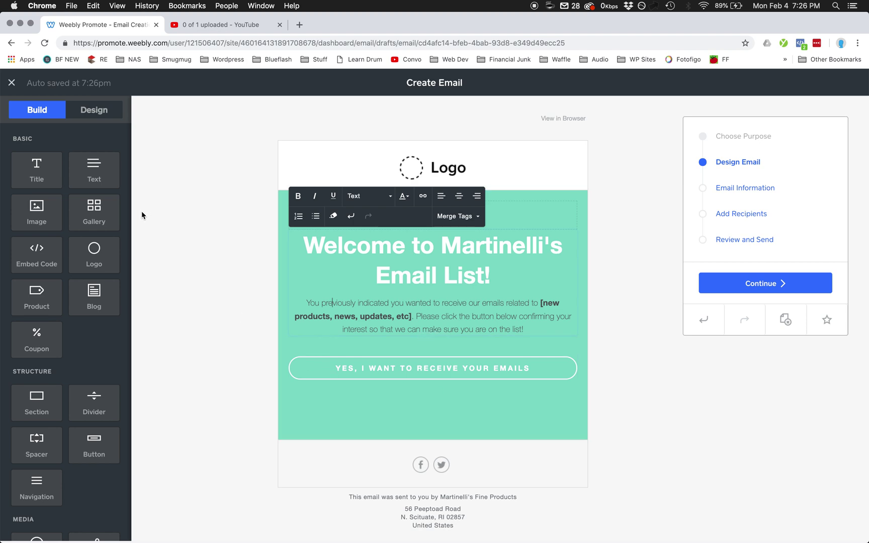
- Inspect the green content block's options and advanced style settings
{"action": "left_click", "coordinate": [269, 205]}
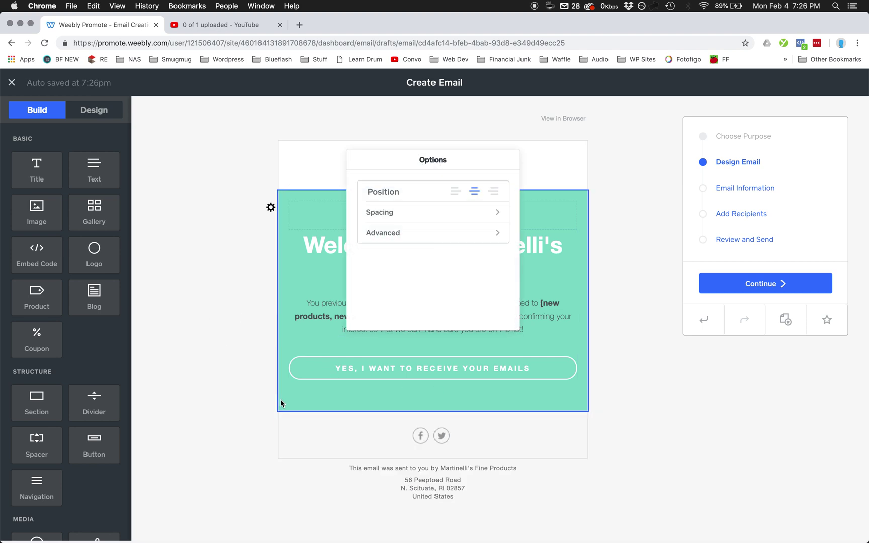
{"action": "left_click", "coordinate": [425, 234]}
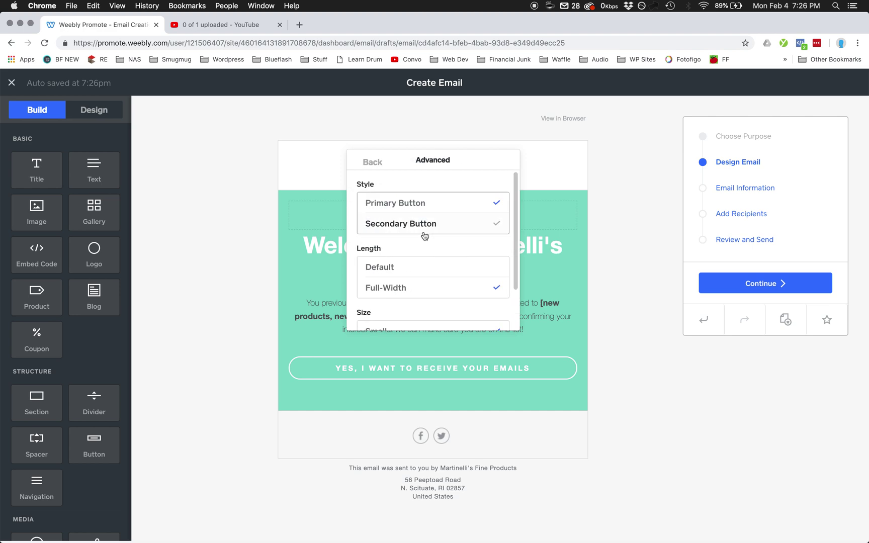
{"action": "scroll", "coordinate": [425, 236], "scroll_direction": "down", "scroll_amount": 3}
{"action": "scroll", "coordinate": [425, 235], "scroll_direction": "up", "scroll_amount": 3}
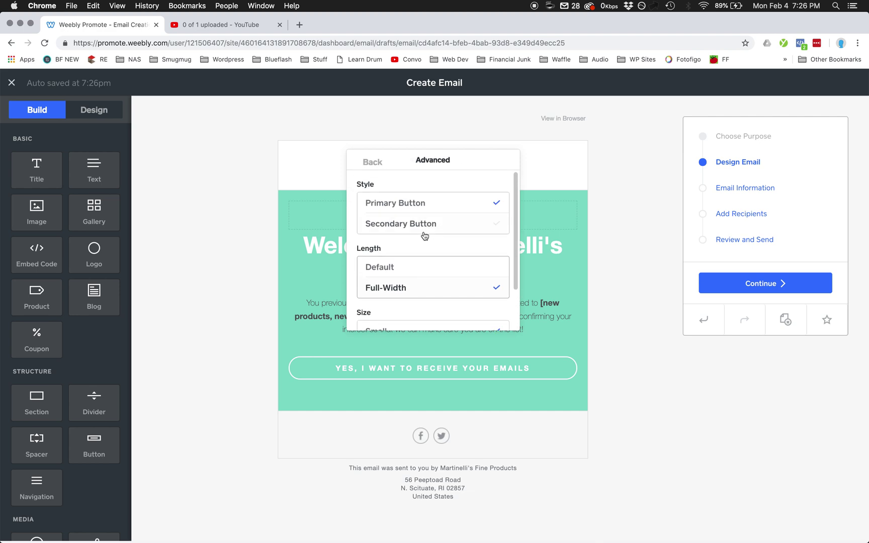
{"action": "left_click", "coordinate": [375, 161]}
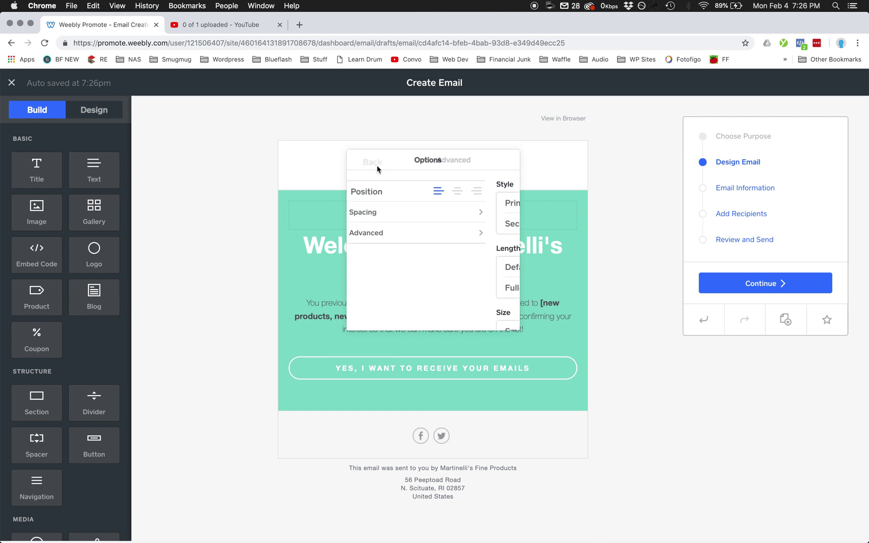
{"action": "left_click", "coordinate": [243, 261]}
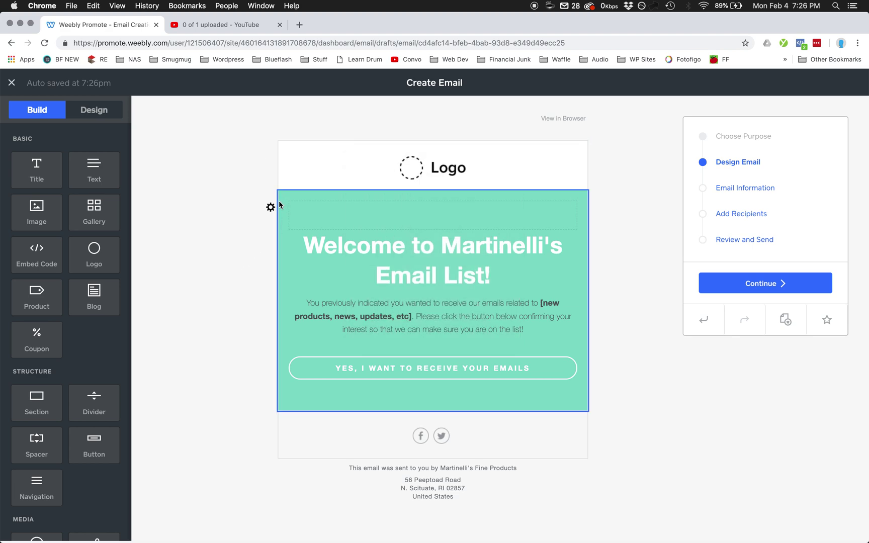
- Change the green section's color background to salmon (#e39e7c)
{"action": "left_click", "coordinate": [271, 208]}
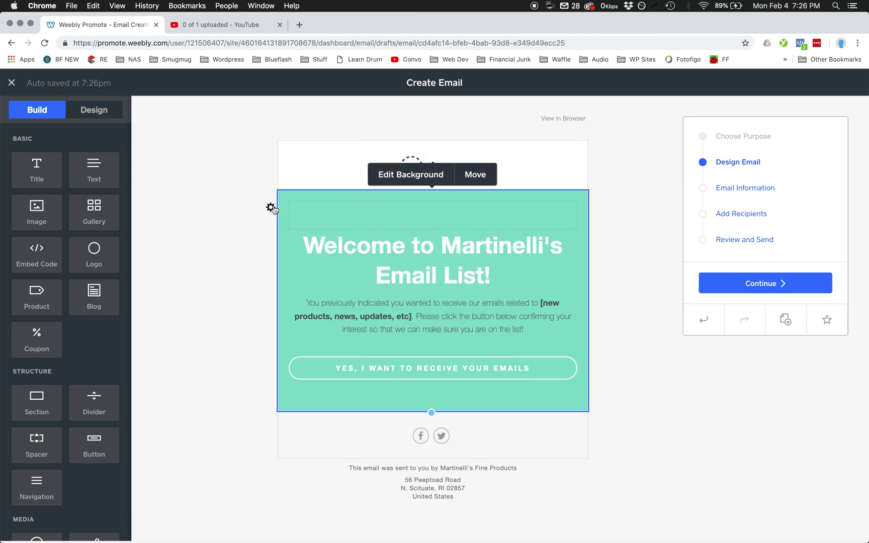
{"action": "left_click", "coordinate": [408, 174]}
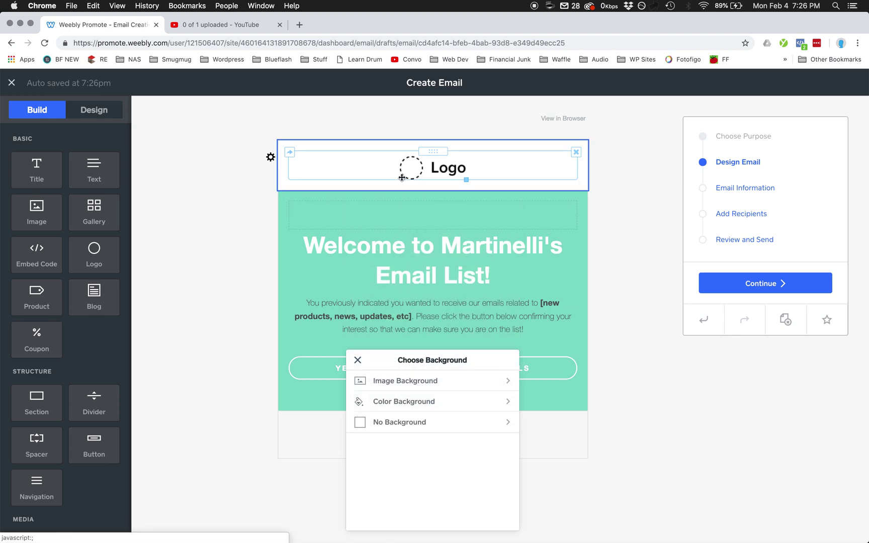
{"action": "left_click", "coordinate": [426, 401]}
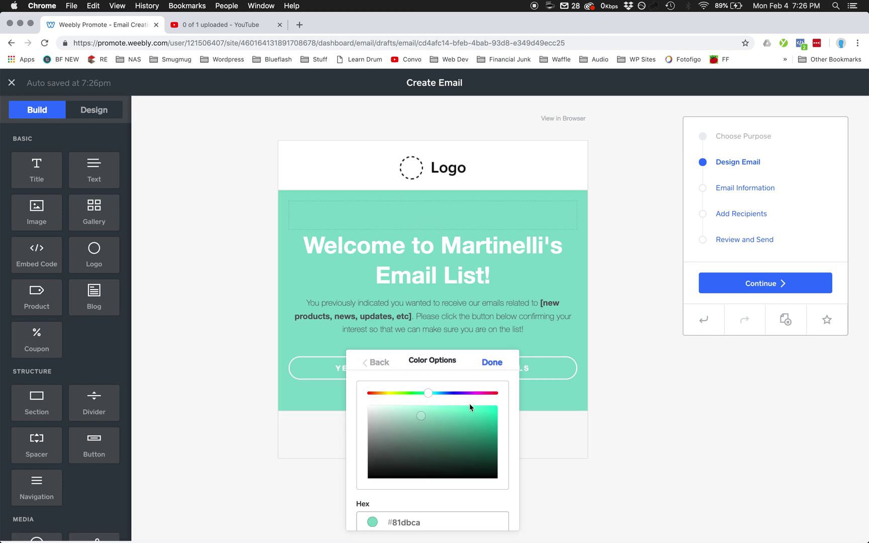
{"action": "left_click", "coordinate": [484, 392]}
{"action": "left_click", "coordinate": [480, 423]}
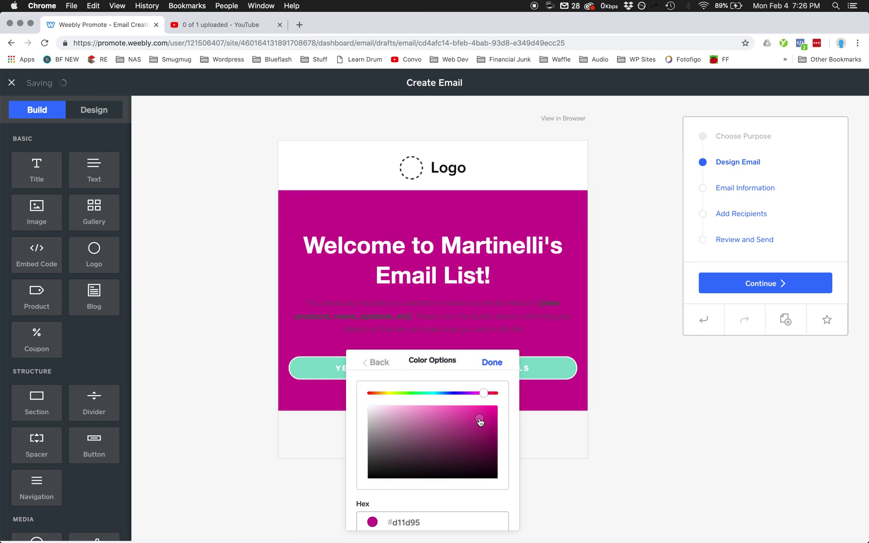
{"action": "left_click", "coordinate": [400, 416]}
{"action": "left_click", "coordinate": [427, 414]}
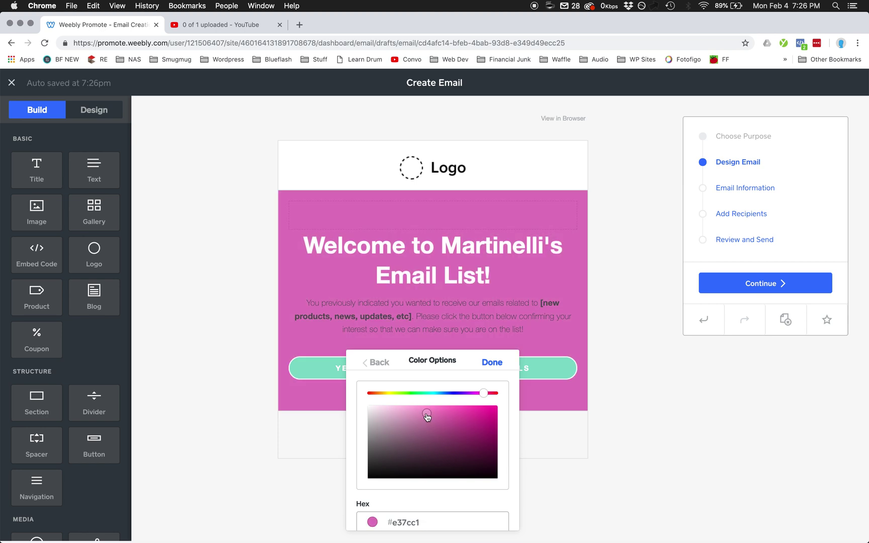
{"action": "left_click", "coordinate": [402, 393]}
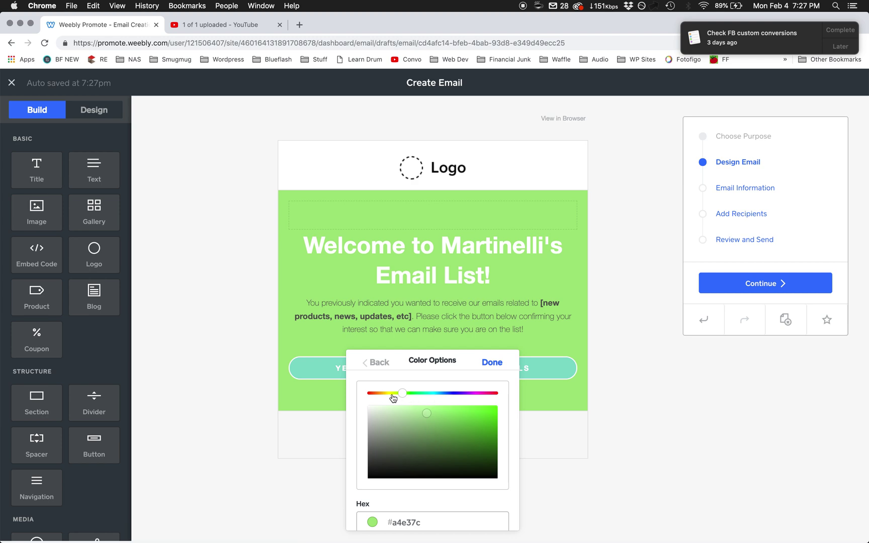
{"action": "left_click", "coordinate": [374, 394]}
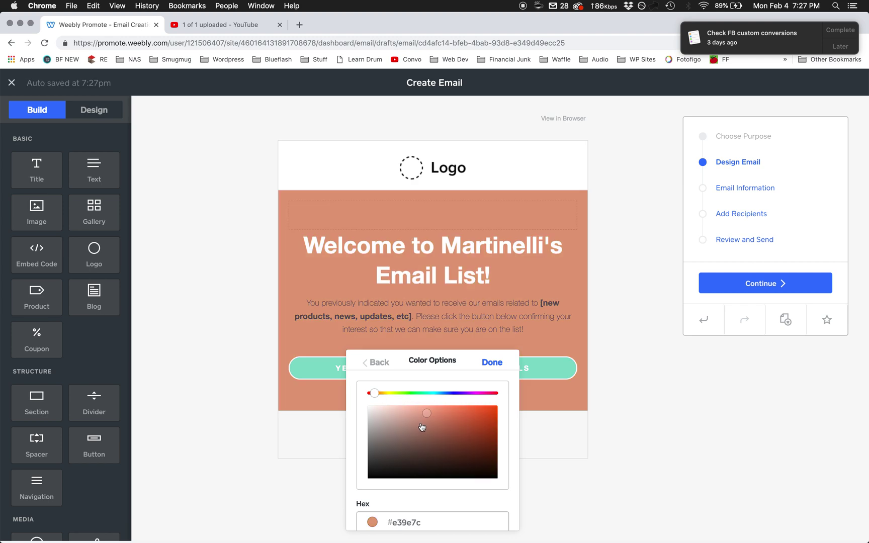
{"action": "left_click", "coordinate": [489, 362]}
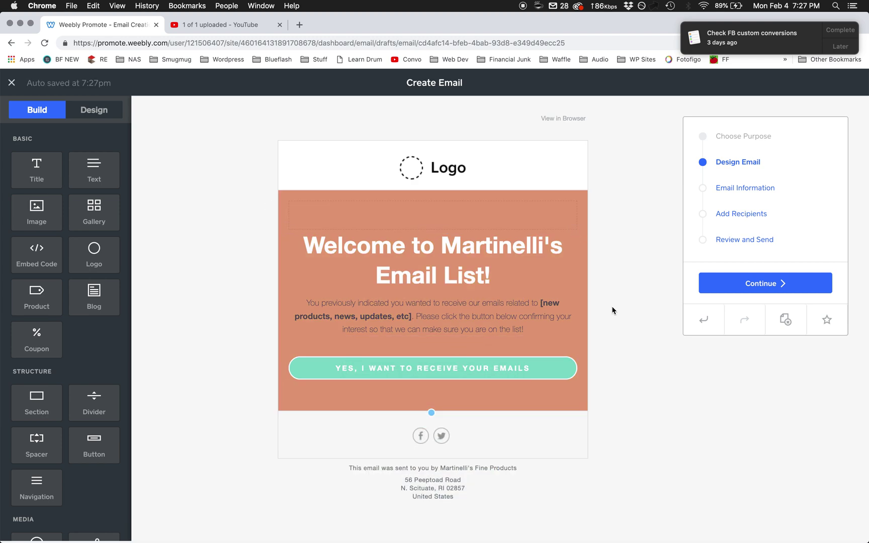
{"action": "left_click", "coordinate": [547, 369]}
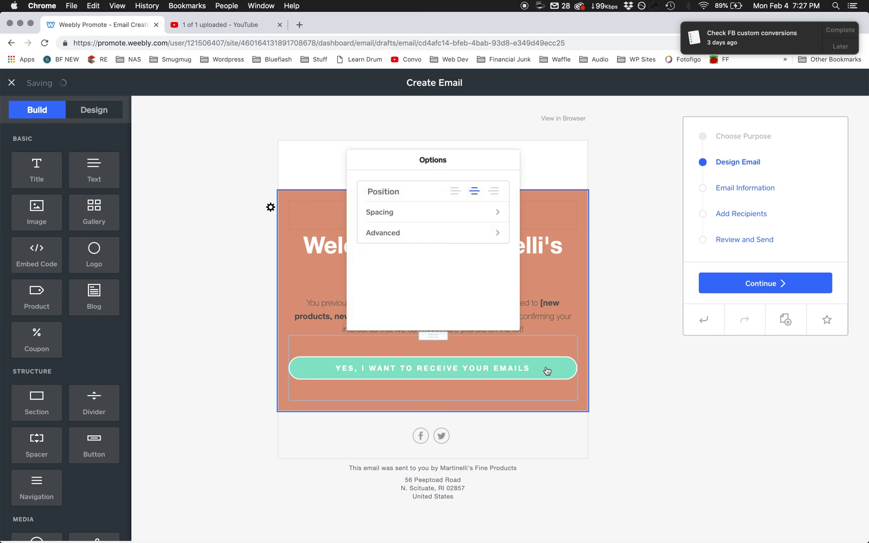
- Replace the header logo with Placeholder.jpg uploaded from the PV Farm Stand folder
{"action": "left_click", "coordinate": [676, 297]}
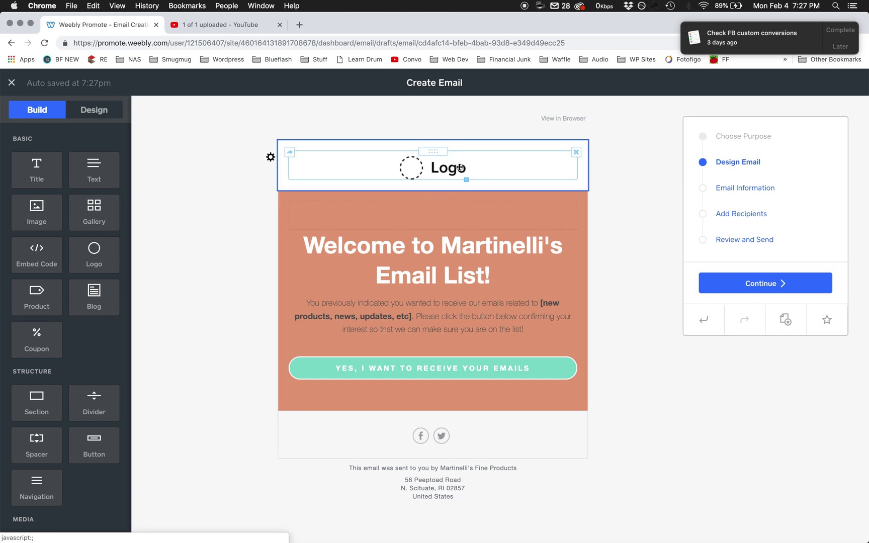
{"action": "left_click", "coordinate": [408, 169]}
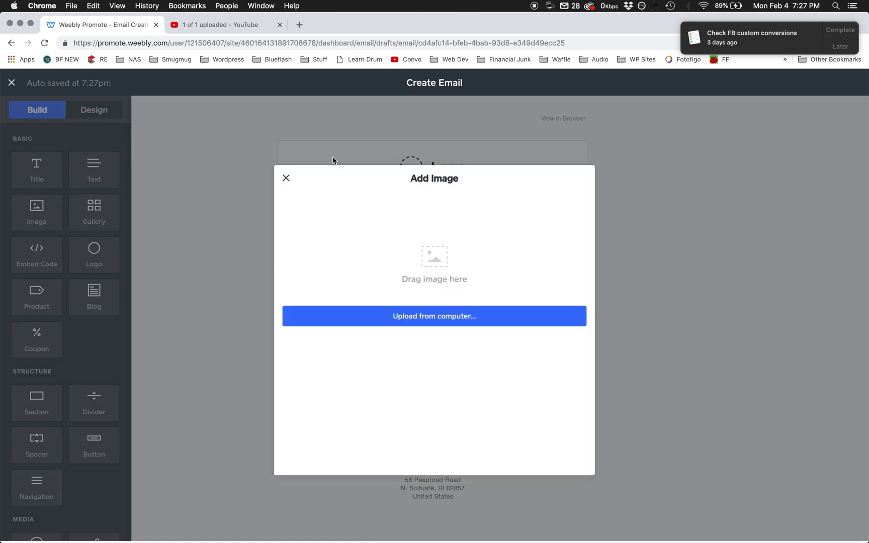
{"action": "left_click", "coordinate": [412, 320]}
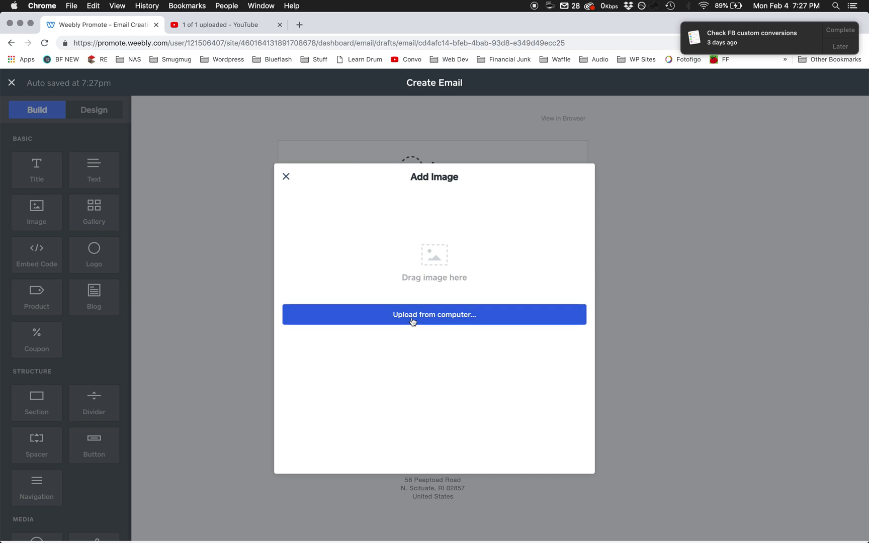
{"action": "key", "text": "super+Up"}
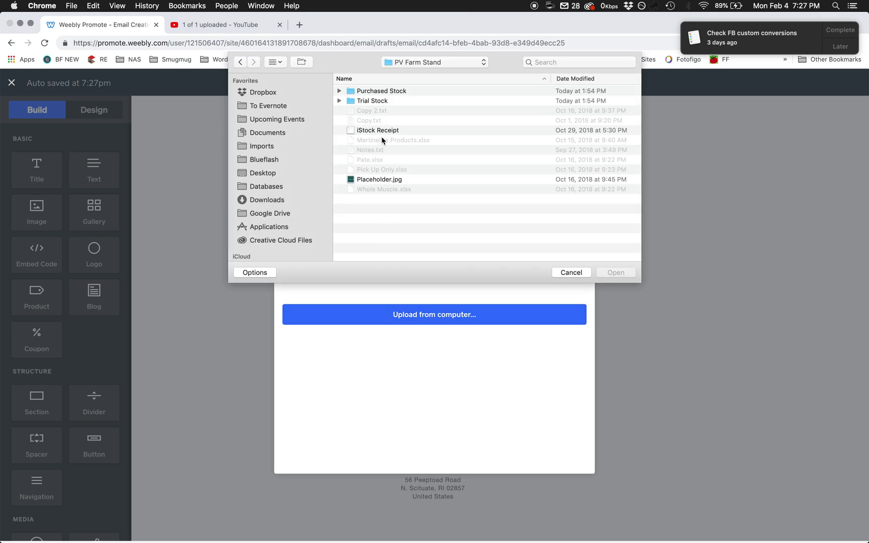
{"action": "key", "text": "p"}
{"action": "key", "text": "l"}
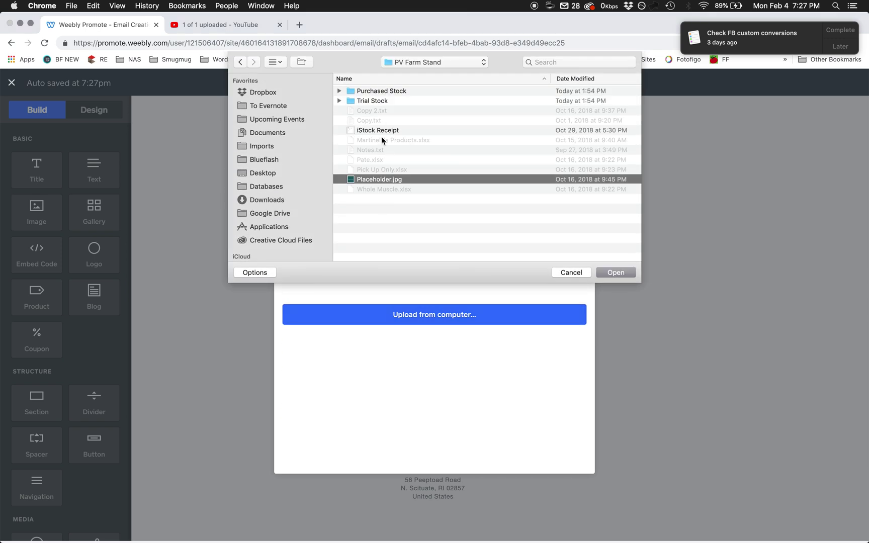
{"action": "key", "text": "Return"}
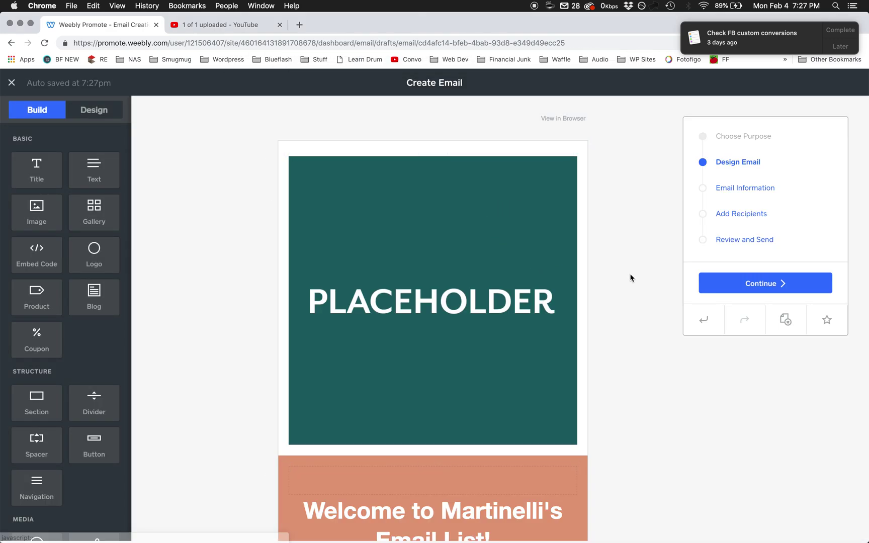
- Review the updated email and continue to the Email Information step
{"action": "scroll", "coordinate": [630, 278], "scroll_direction": "down", "scroll_amount": 5}
{"action": "scroll", "coordinate": [631, 278], "scroll_direction": "down", "scroll_amount": 2}
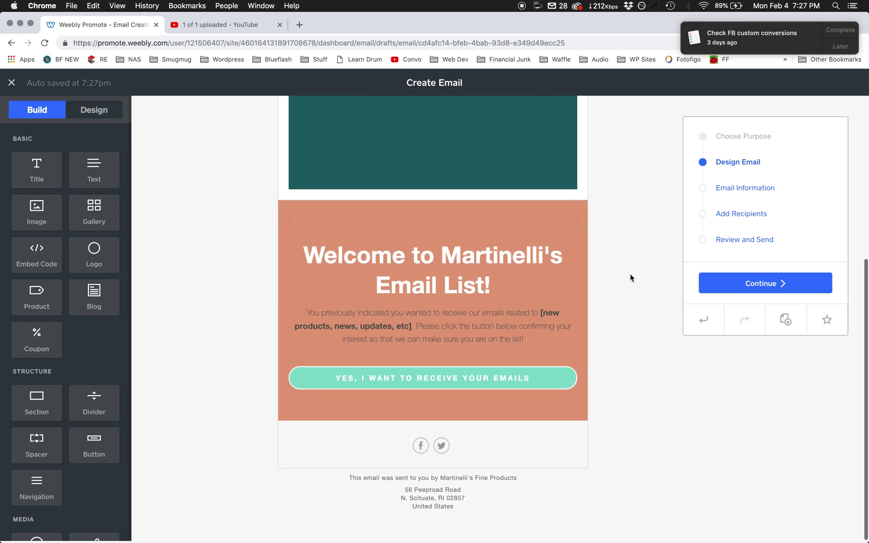
{"action": "scroll", "coordinate": [591, 333], "scroll_direction": "up", "scroll_amount": 7}
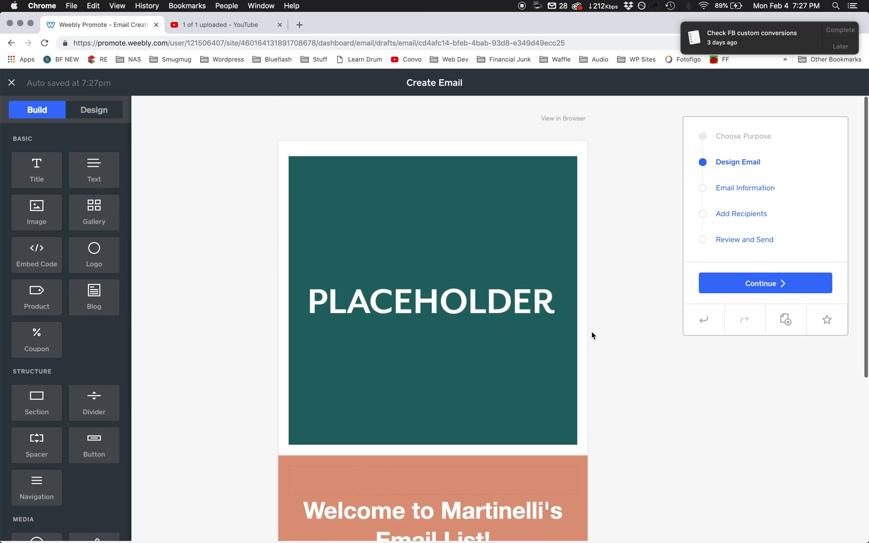
{"action": "left_click", "coordinate": [755, 292]}
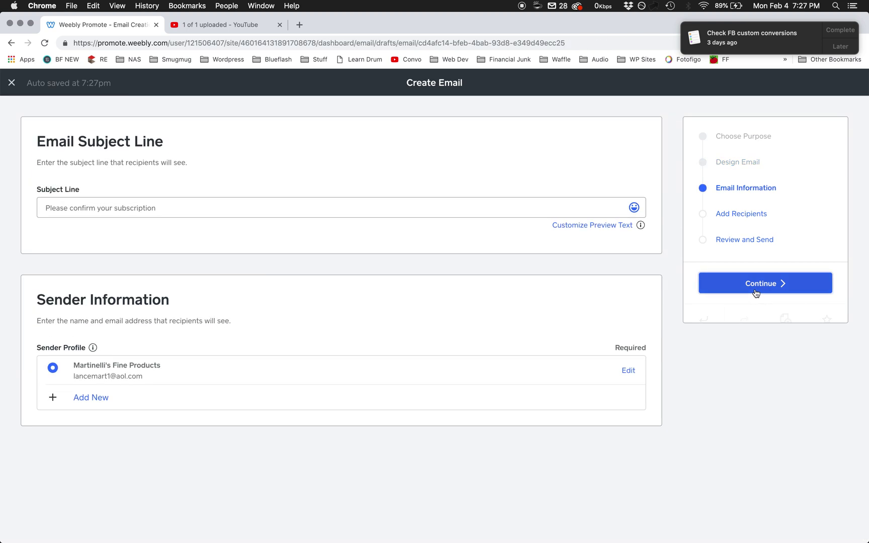
- Set the subject line to 'Martinelli's Email List!' and open the sender profile for editing
{"action": "left_click", "coordinate": [387, 209]}
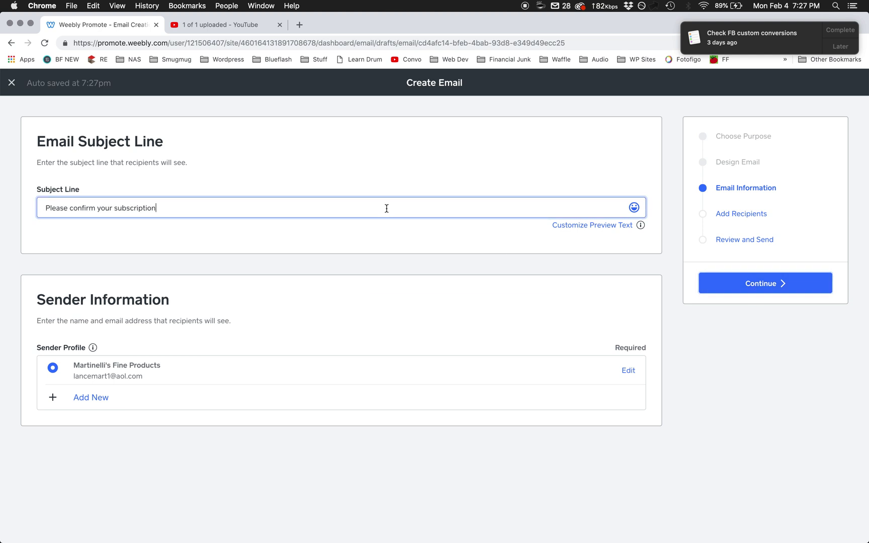
{"action": "key", "text": "super+a"}
{"action": "type", "text": "Ma"}
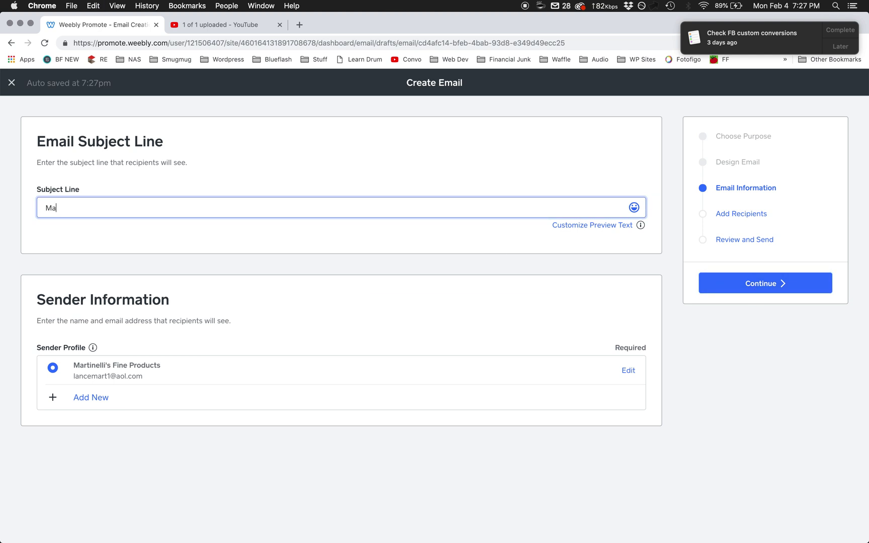
{"action": "type", "text": "rtinelli's Email List!"}
{"action": "left_click", "coordinate": [275, 262]}
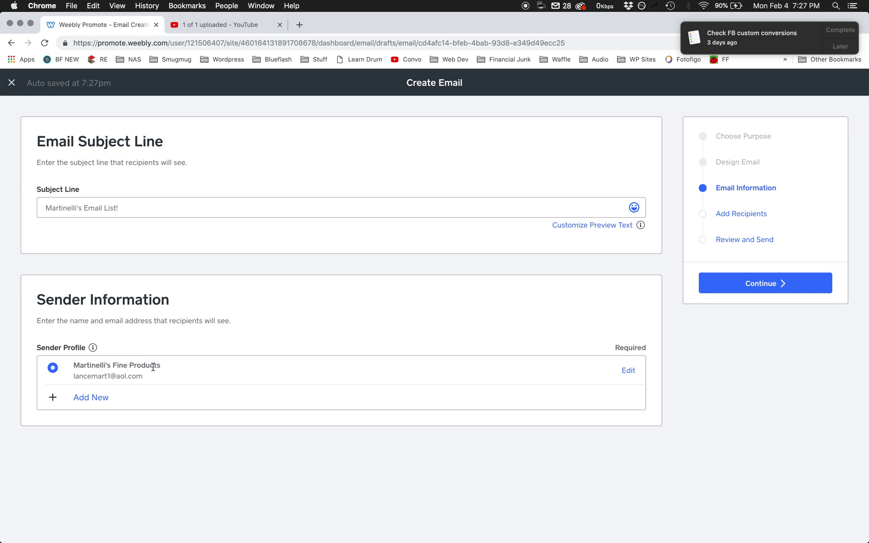
{"action": "left_click", "coordinate": [624, 370]}
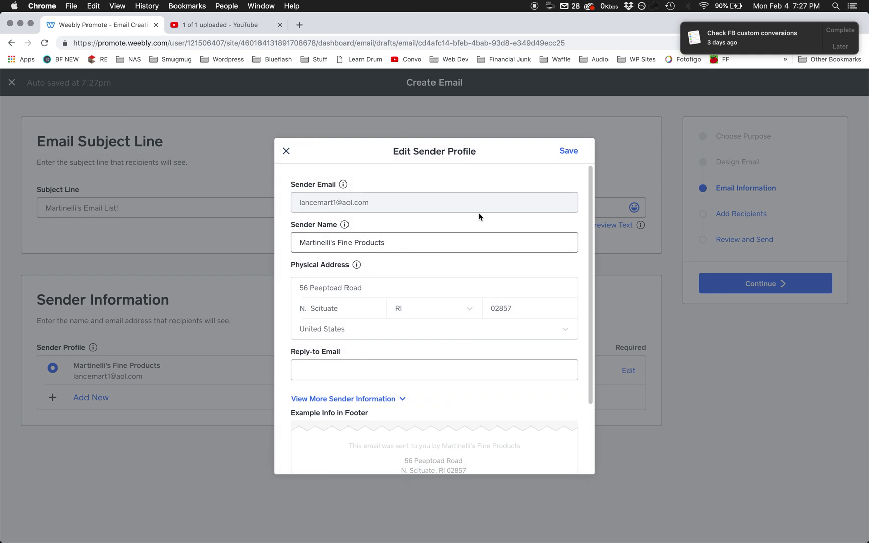
- Start a new sender profile, entering the sender's email address and full name
{"action": "left_click", "coordinate": [286, 151]}
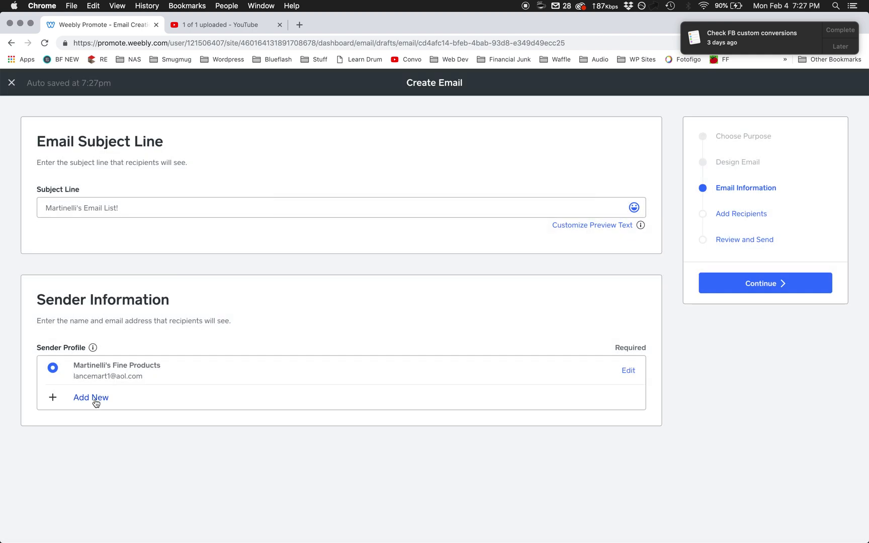
{"action": "left_click", "coordinate": [95, 400]}
{"action": "left_click", "coordinate": [354, 199]}
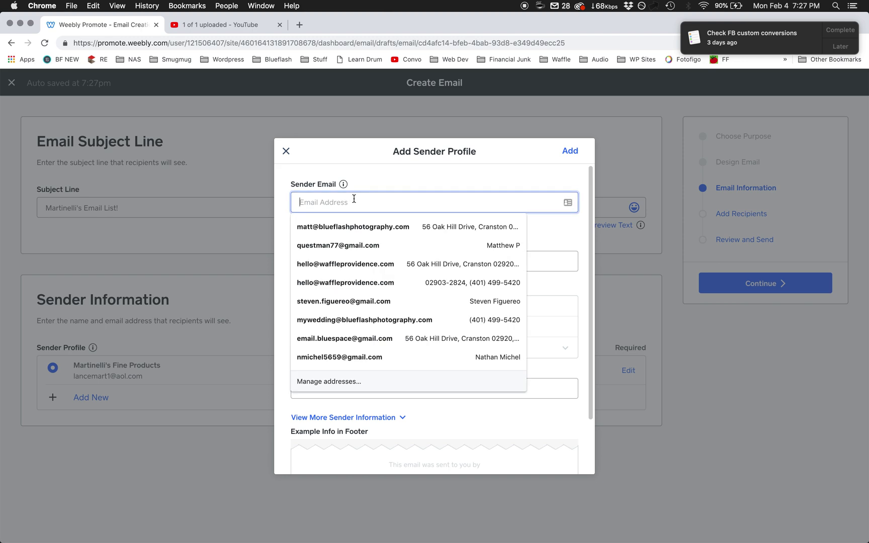
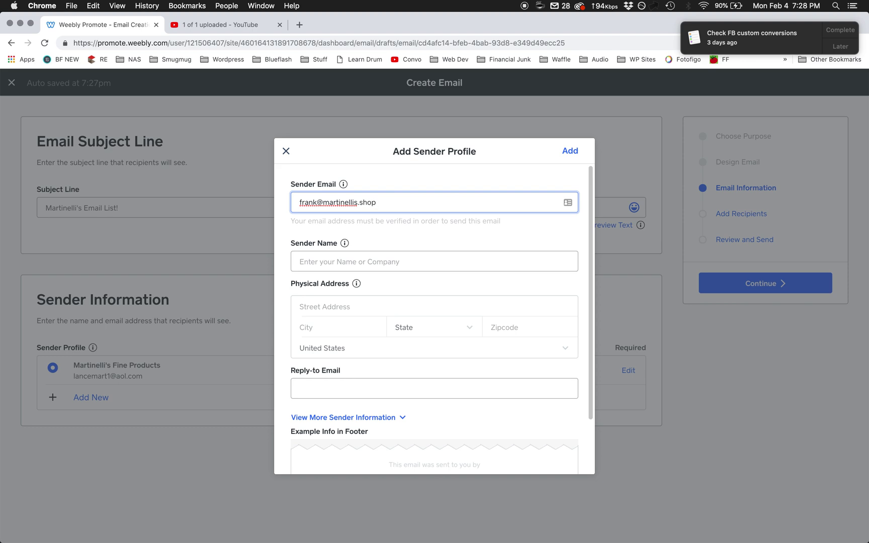
{"action": "key", "text": "Tab"}
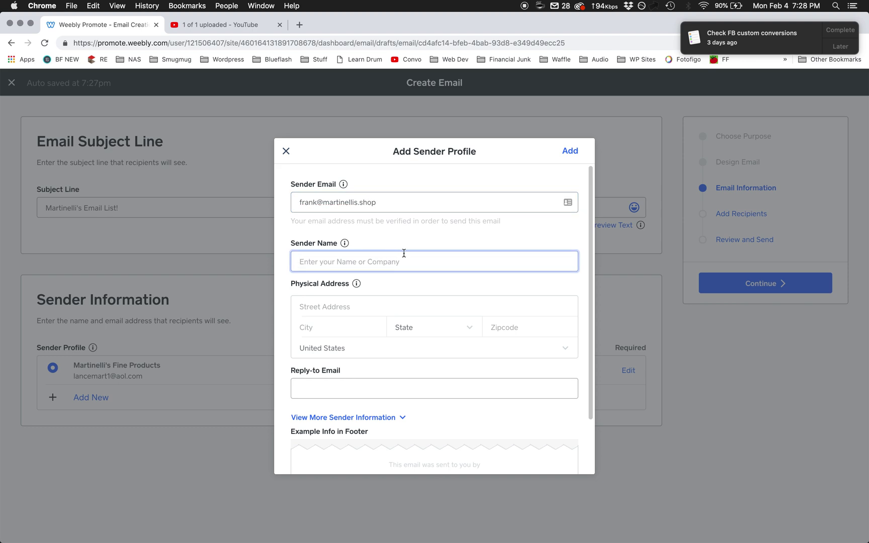
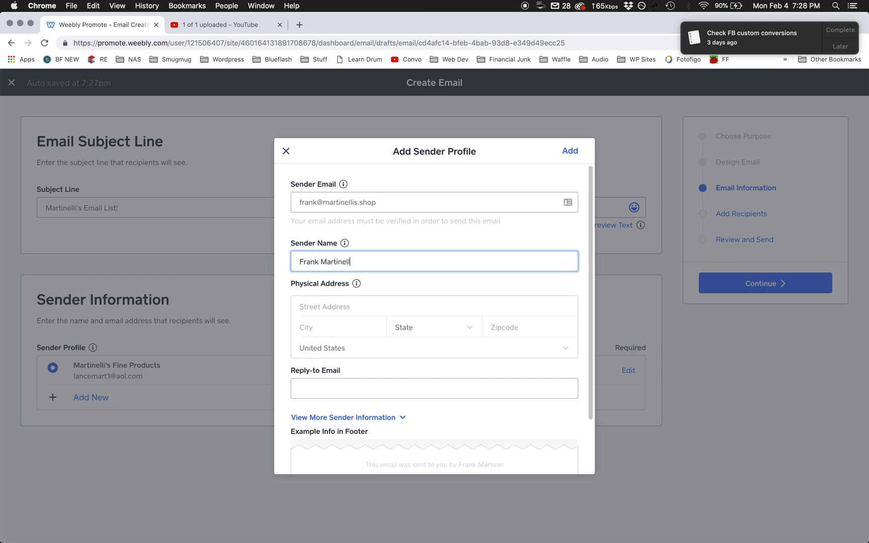
- Keep United States as country, attempt to add, then discard the incomplete profile
{"action": "left_click", "coordinate": [341, 388]}
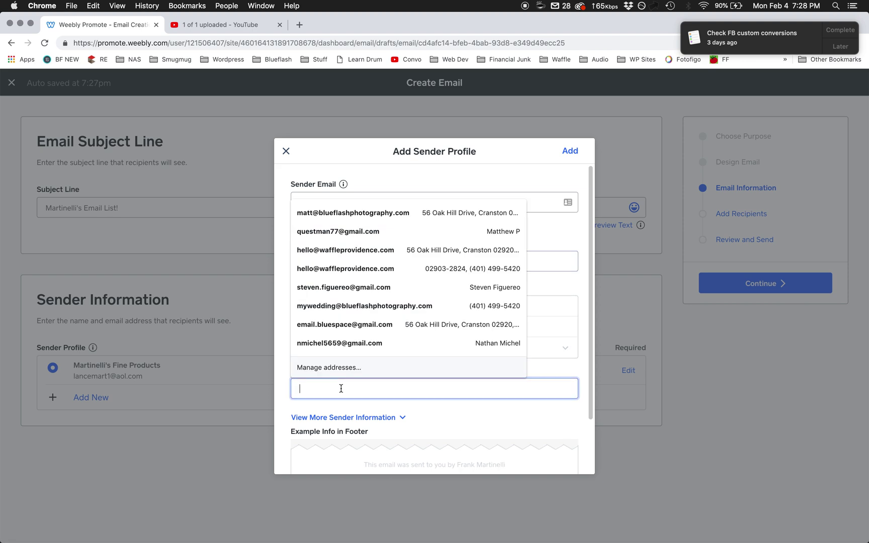
{"action": "left_click", "coordinate": [578, 349]}
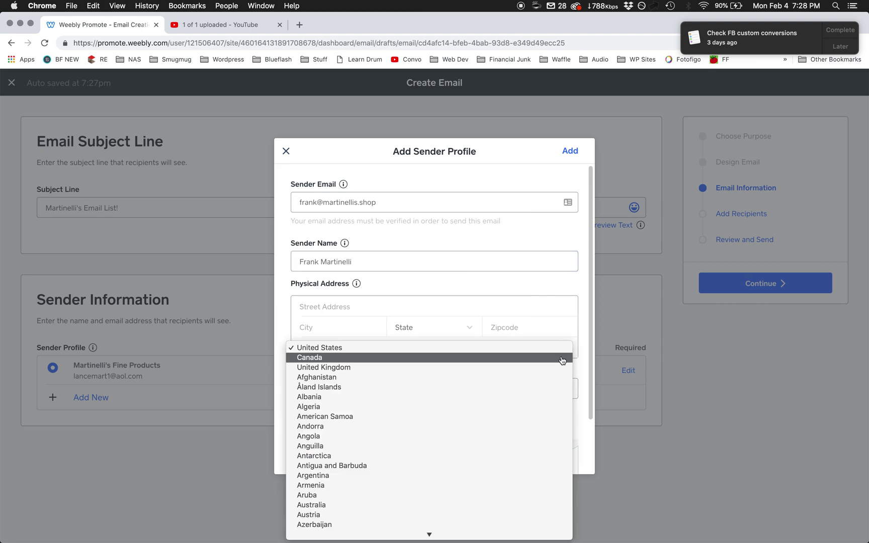
{"action": "left_click", "coordinate": [579, 351]}
{"action": "scroll", "coordinate": [562, 409], "scroll_direction": "down", "scroll_amount": 3}
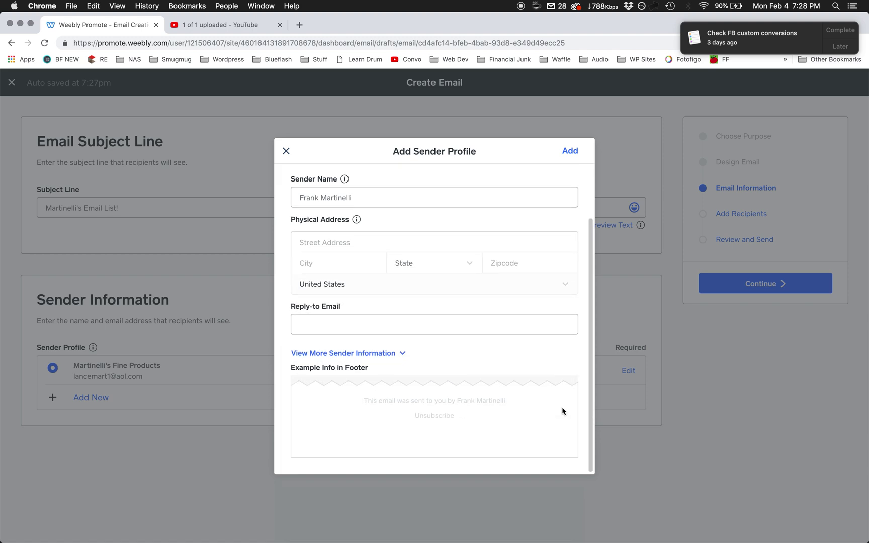
{"action": "left_click", "coordinate": [574, 156]}
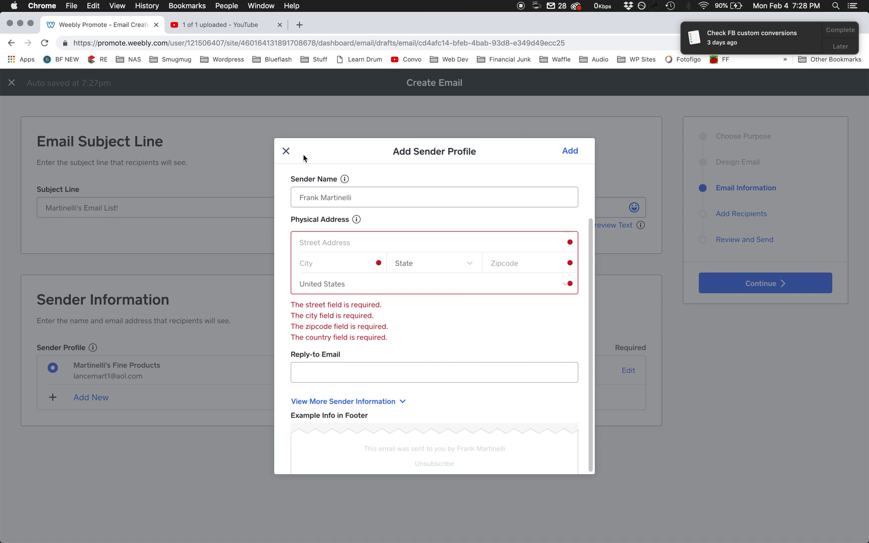
{"action": "left_click", "coordinate": [286, 151]}
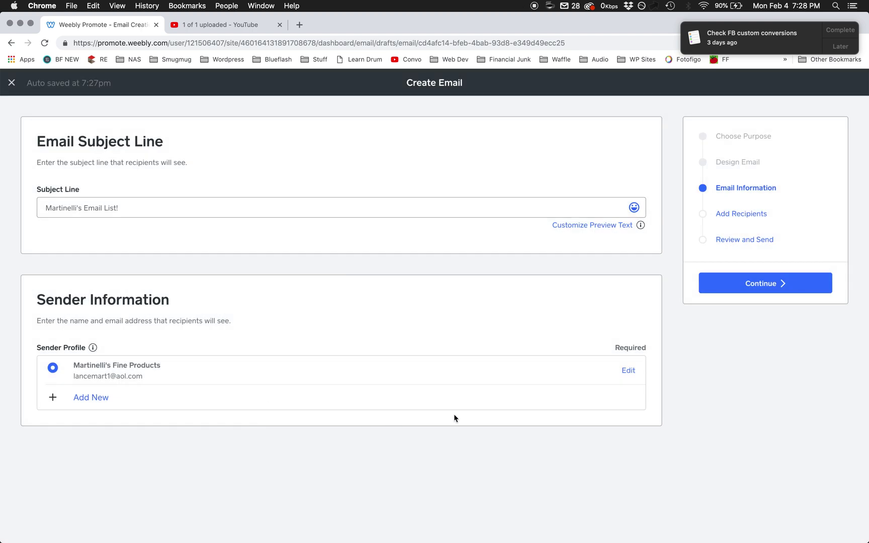
- Compare the Opted-in and Custom List options, then send to All Contacts (3 contacts)
{"action": "left_click", "coordinate": [755, 284]}
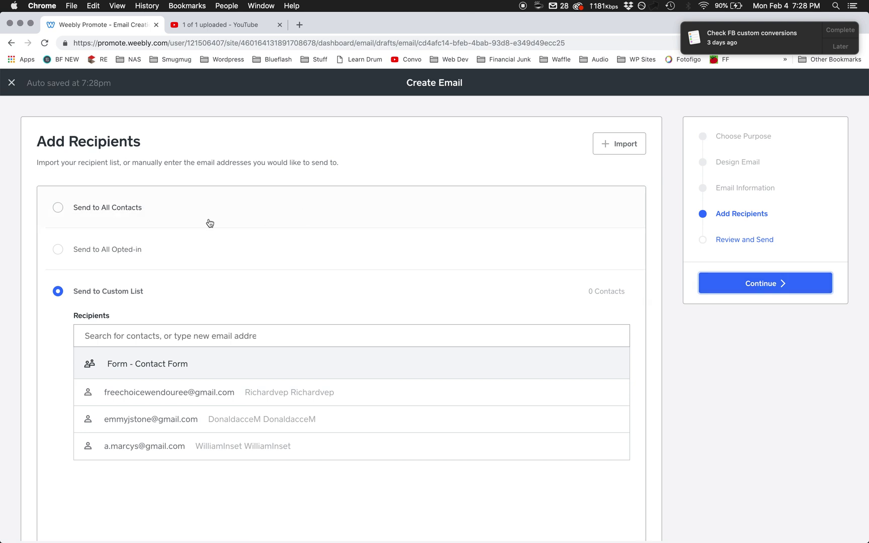
{"action": "left_click", "coordinate": [206, 222]}
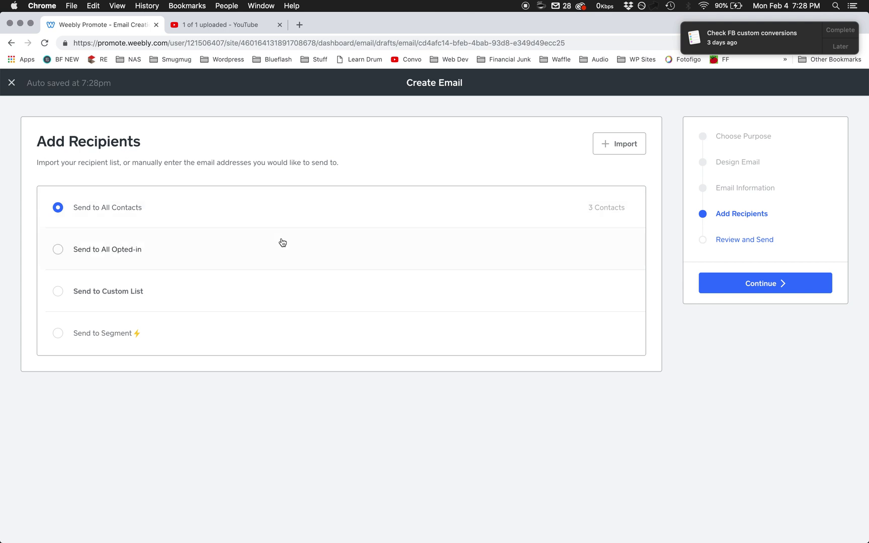
{"action": "left_click", "coordinate": [186, 249]}
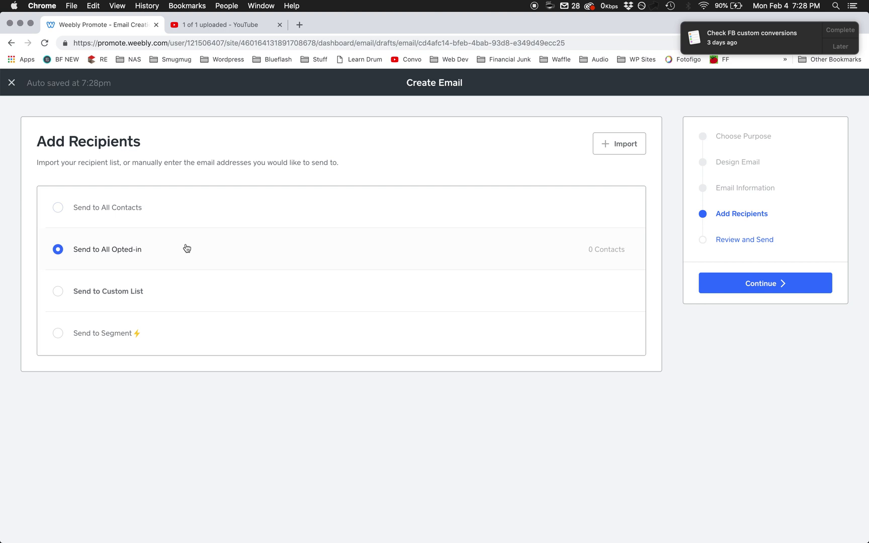
{"action": "left_click", "coordinate": [151, 294]}
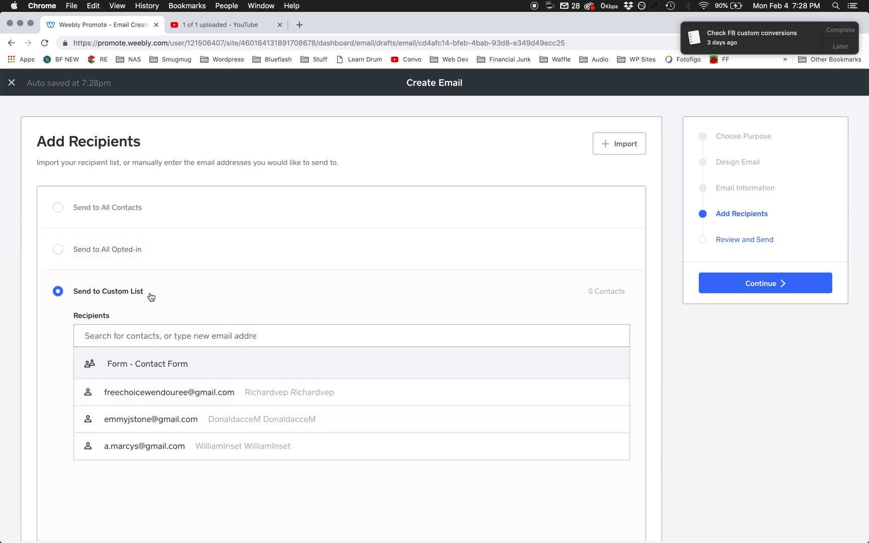
{"action": "scroll", "coordinate": [39, 392], "scroll_direction": "down", "scroll_amount": 3}
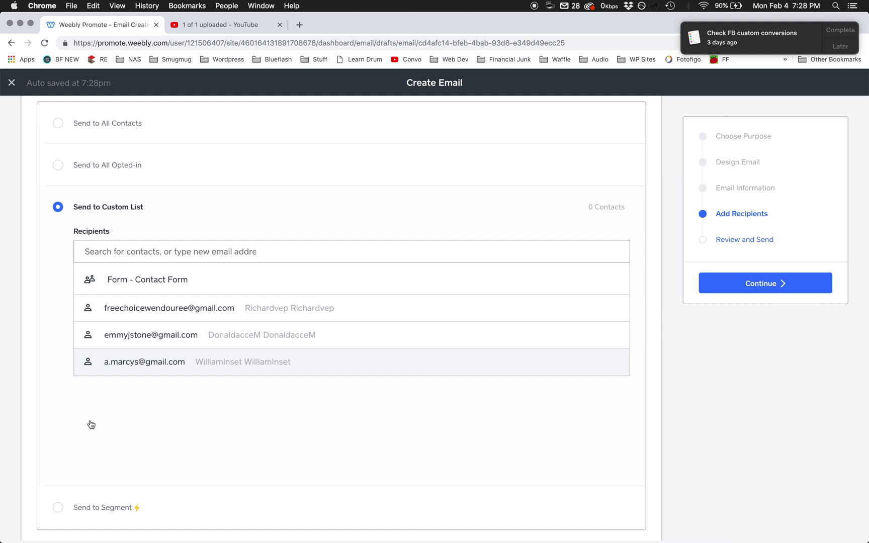
{"action": "scroll", "coordinate": [91, 440], "scroll_direction": "down", "scroll_amount": 1}
{"action": "scroll", "coordinate": [91, 440], "scroll_direction": "down", "scroll_amount": 2}
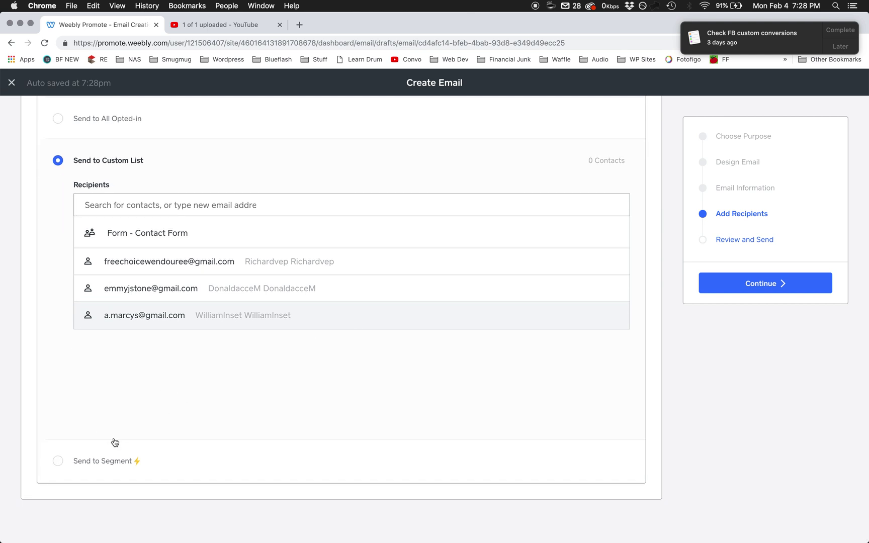
{"action": "scroll", "coordinate": [425, 336], "scroll_direction": "up", "scroll_amount": 4}
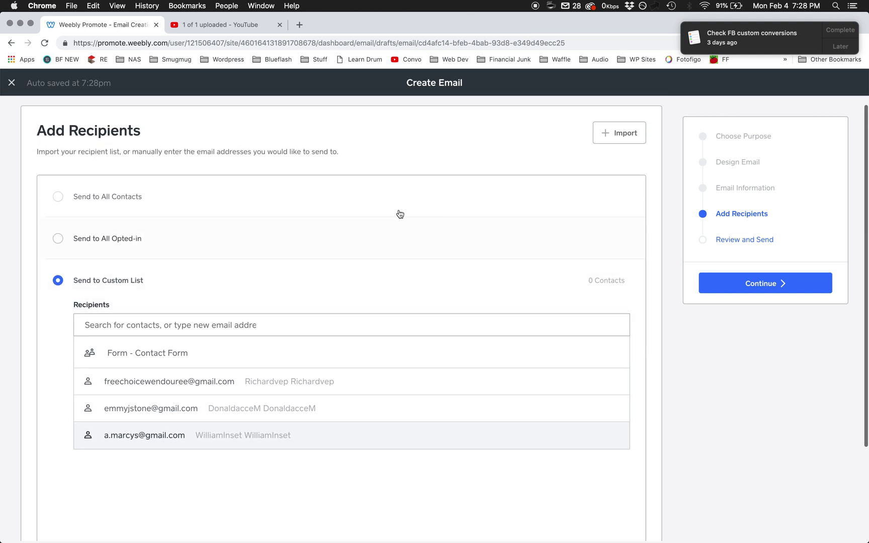
{"action": "left_click", "coordinate": [403, 212]}
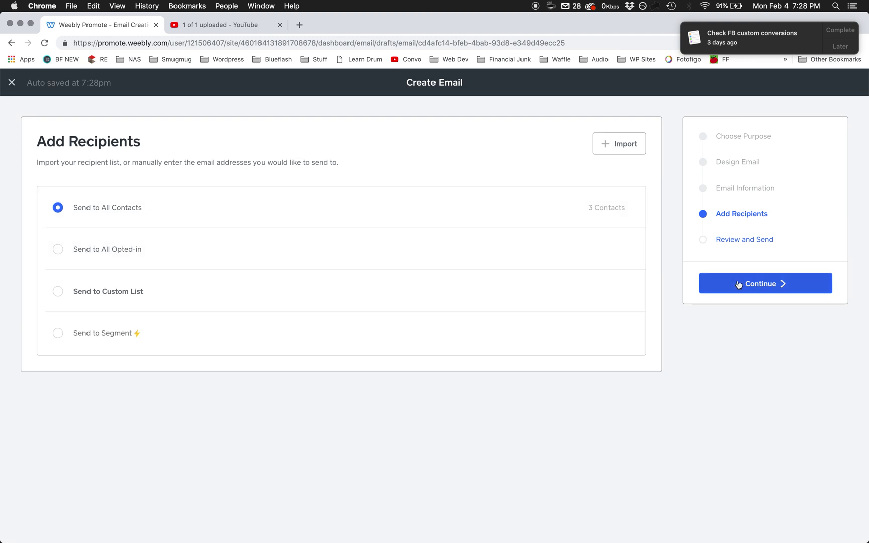
{"action": "left_click", "coordinate": [738, 285]}
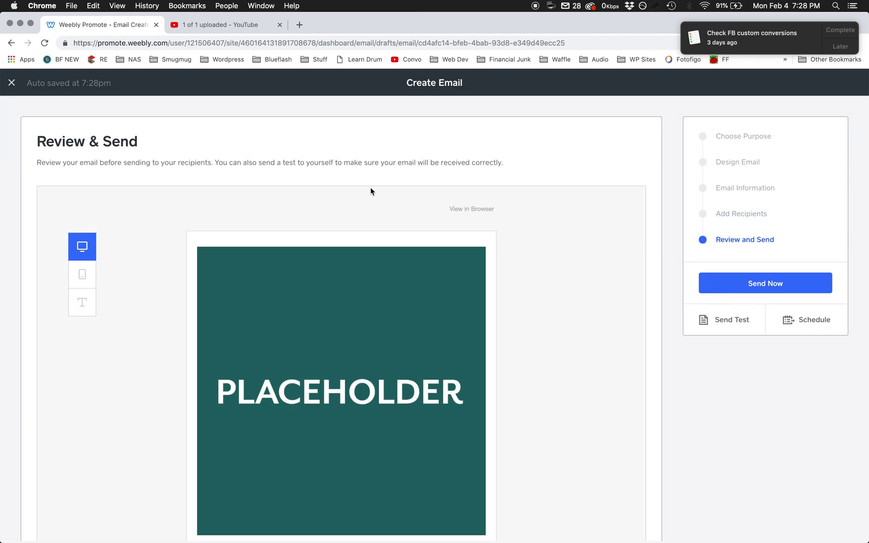
- Check the email's desktop, mobile and plain-text previews, finishing on the desktop view
{"action": "scroll", "coordinate": [561, 299], "scroll_direction": "down", "scroll_amount": 6}
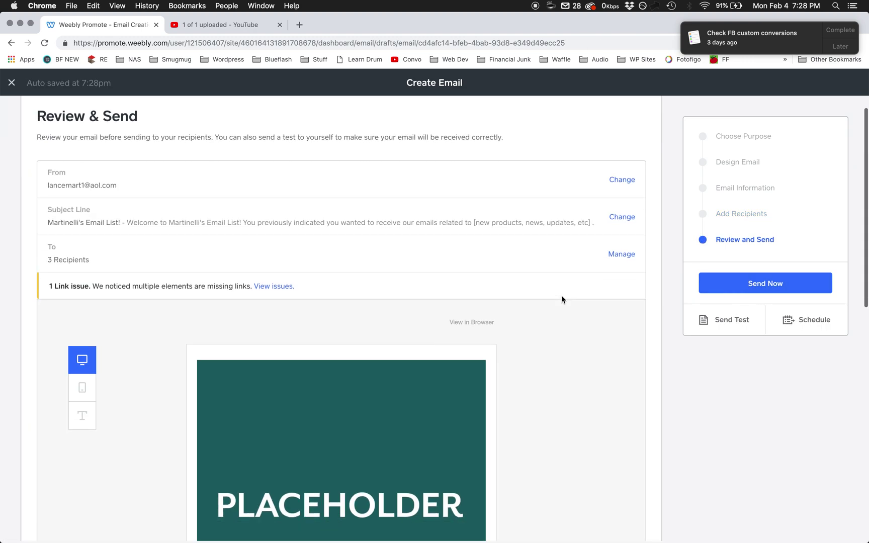
{"action": "scroll", "coordinate": [543, 292], "scroll_direction": "up", "scroll_amount": 4}
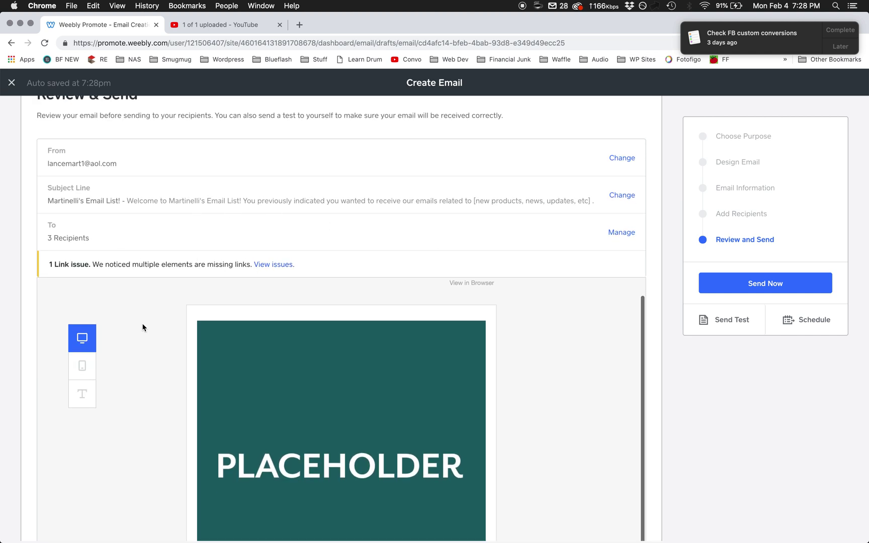
{"action": "scroll", "coordinate": [26, 407], "scroll_direction": "down", "scroll_amount": 5}
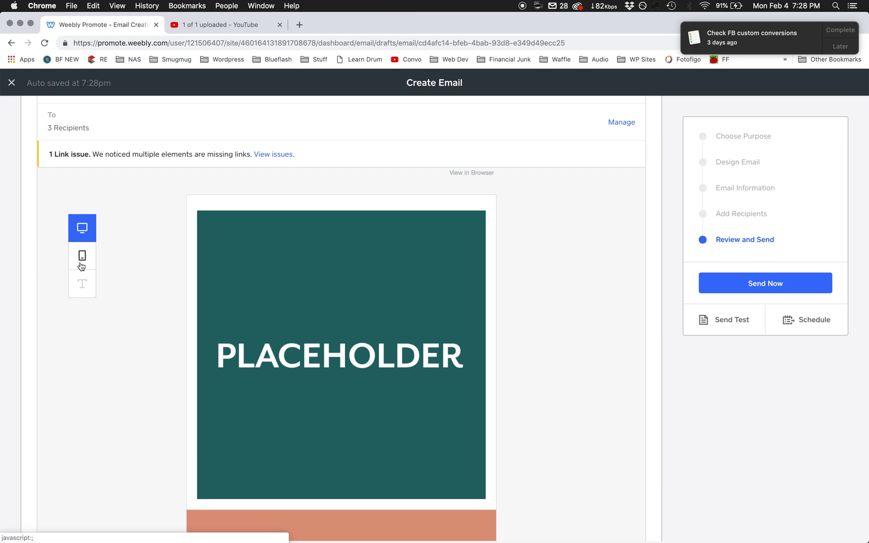
{"action": "left_click", "coordinate": [82, 255]}
{"action": "scroll", "coordinate": [17, 358], "scroll_direction": "down", "scroll_amount": 4}
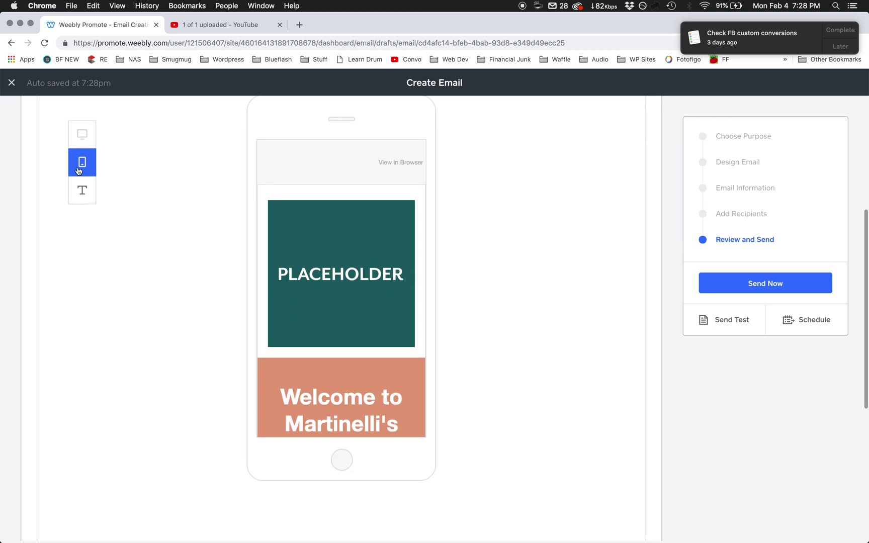
{"action": "left_click", "coordinate": [82, 134]}
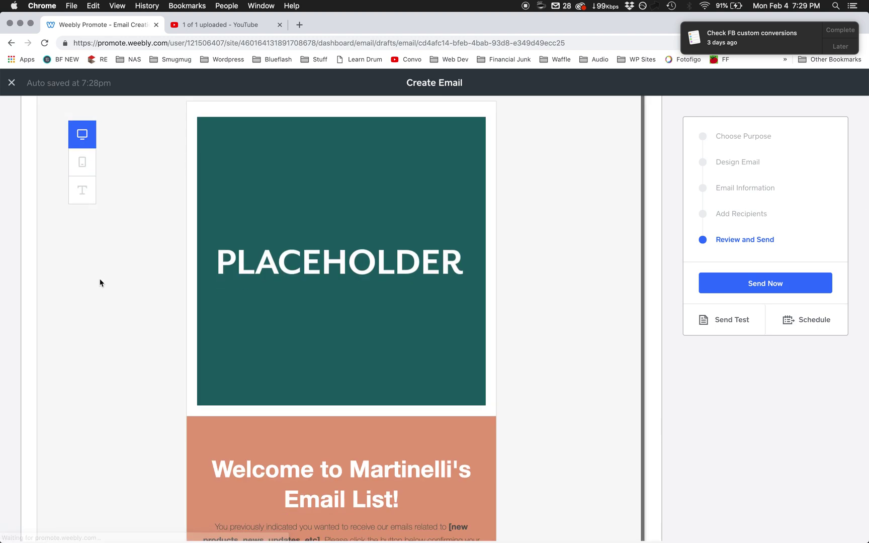
{"action": "left_click", "coordinate": [82, 162]}
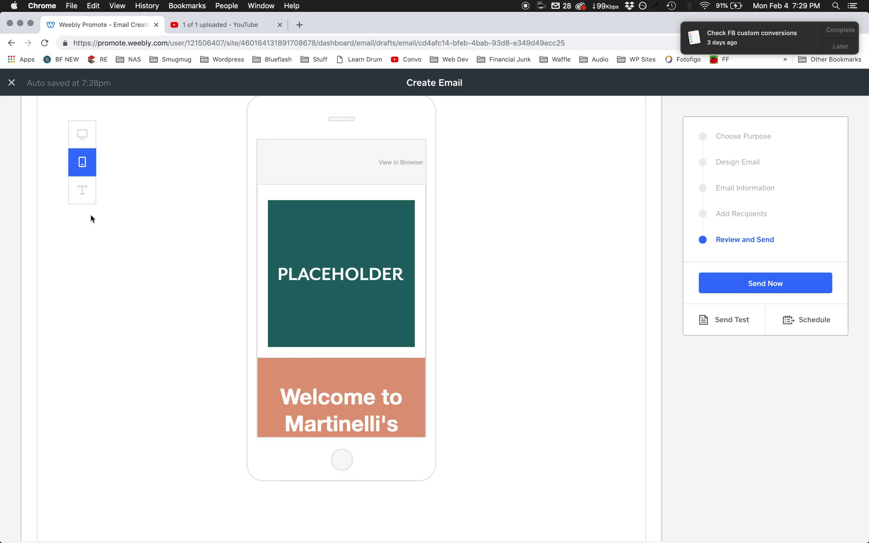
{"action": "left_click", "coordinate": [81, 190]}
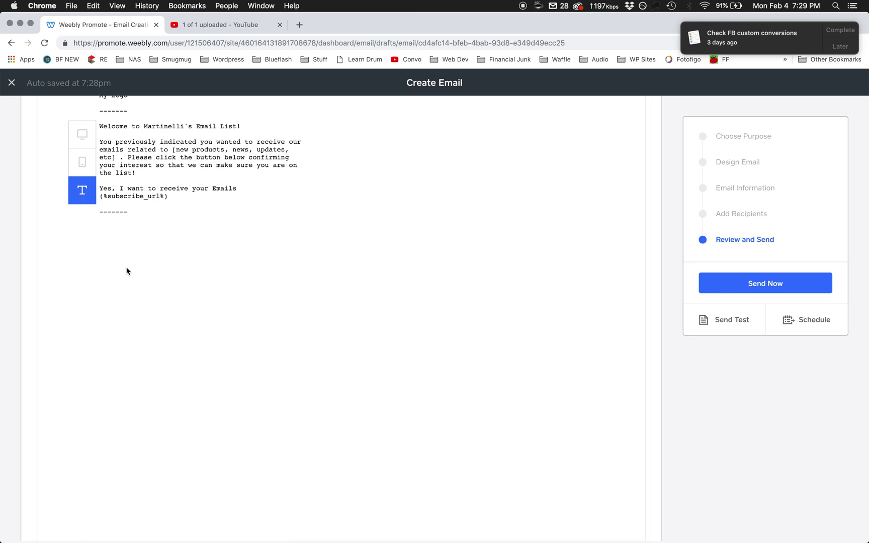
{"action": "scroll", "coordinate": [110, 209], "scroll_direction": "up", "scroll_amount": 5}
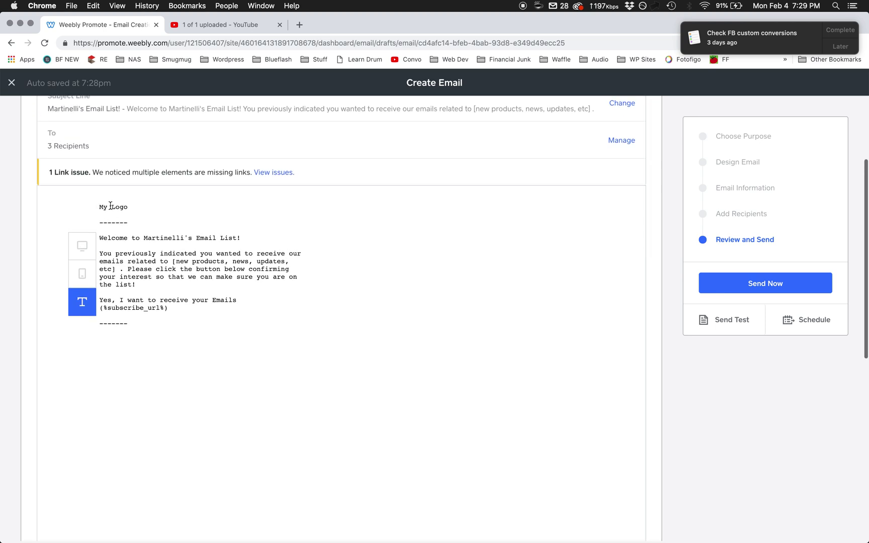
{"action": "left_click", "coordinate": [89, 253]}
{"action": "scroll", "coordinate": [615, 316], "scroll_direction": "down", "scroll_amount": 1}
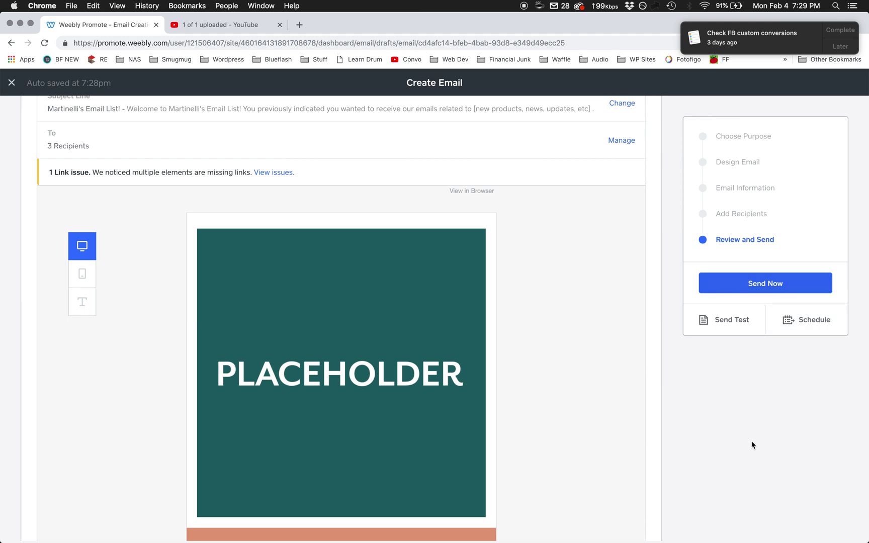
{"action": "scroll", "coordinate": [751, 445], "scroll_direction": "up", "scroll_amount": 3}
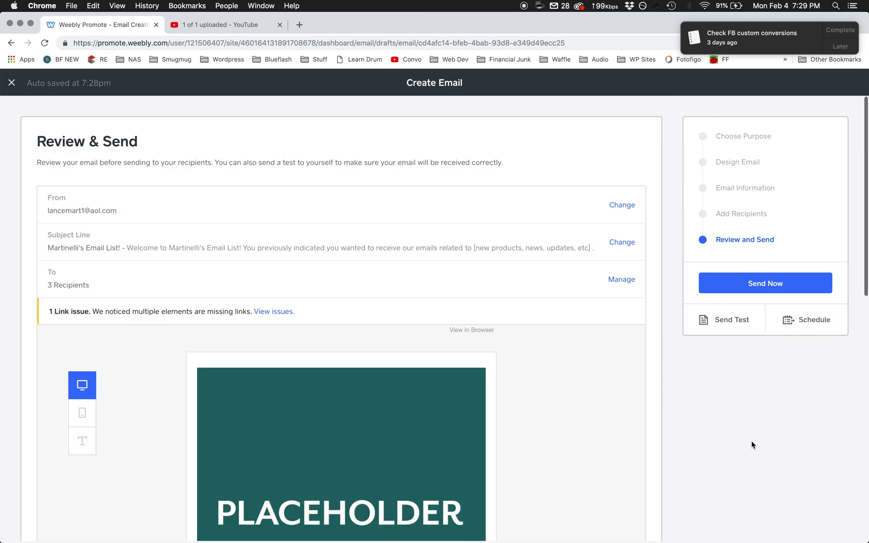
- Close the editor discarding the 'Welcome to Martinelli's Email List!' draft, and go to Marketing Overview
{"action": "left_click", "coordinate": [13, 83]}
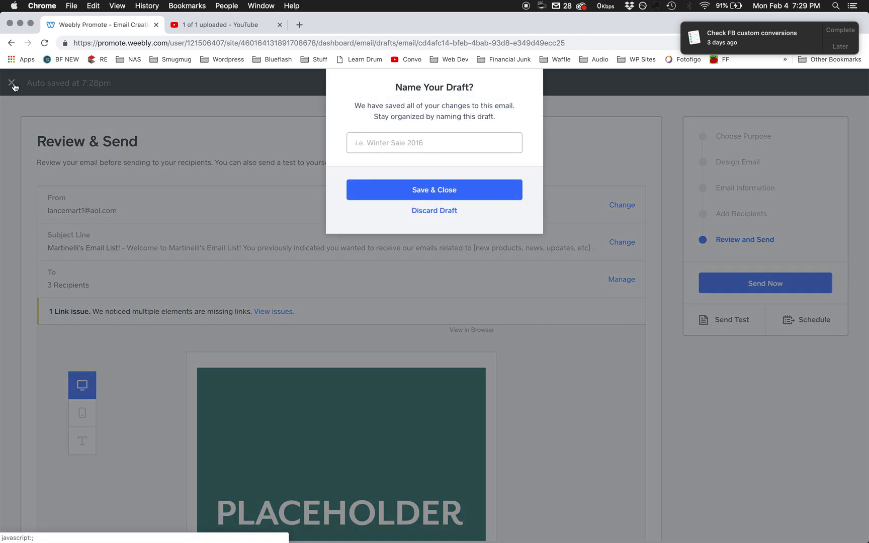
{"action": "left_click", "coordinate": [432, 211]}
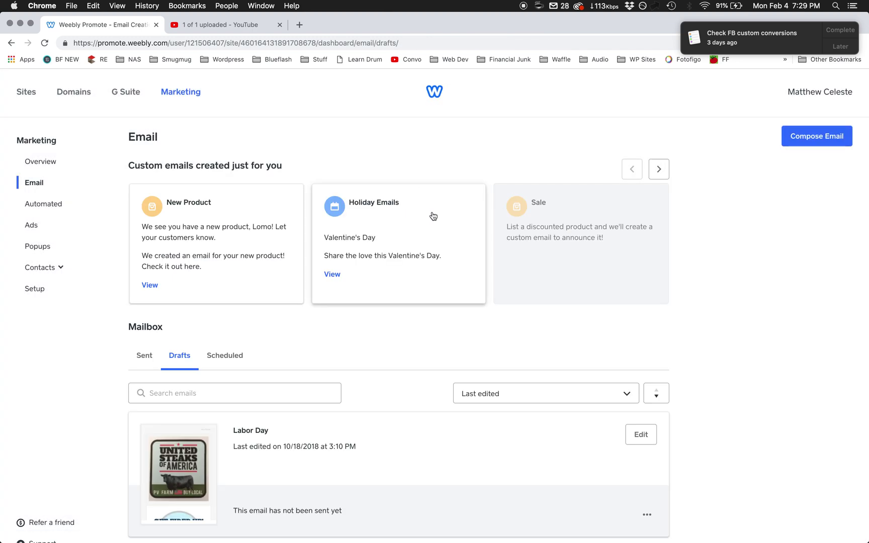
{"action": "left_click", "coordinate": [44, 161]}
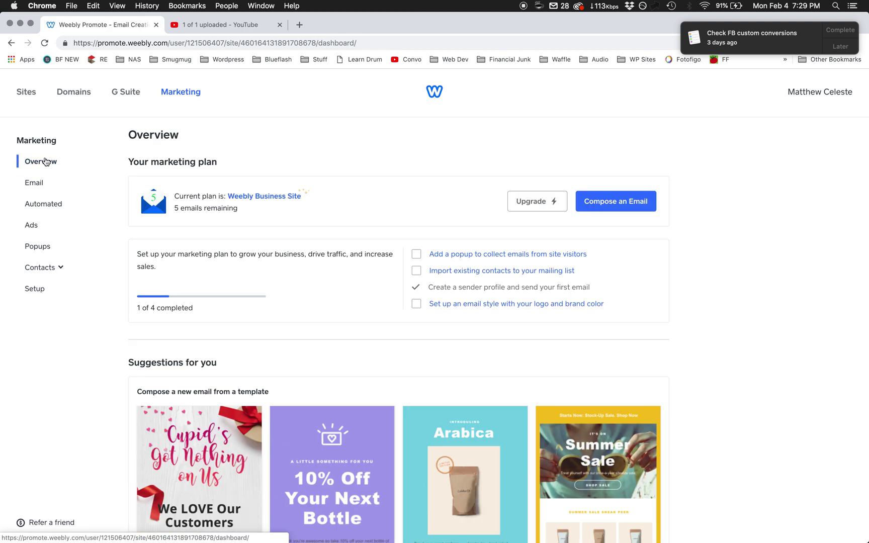